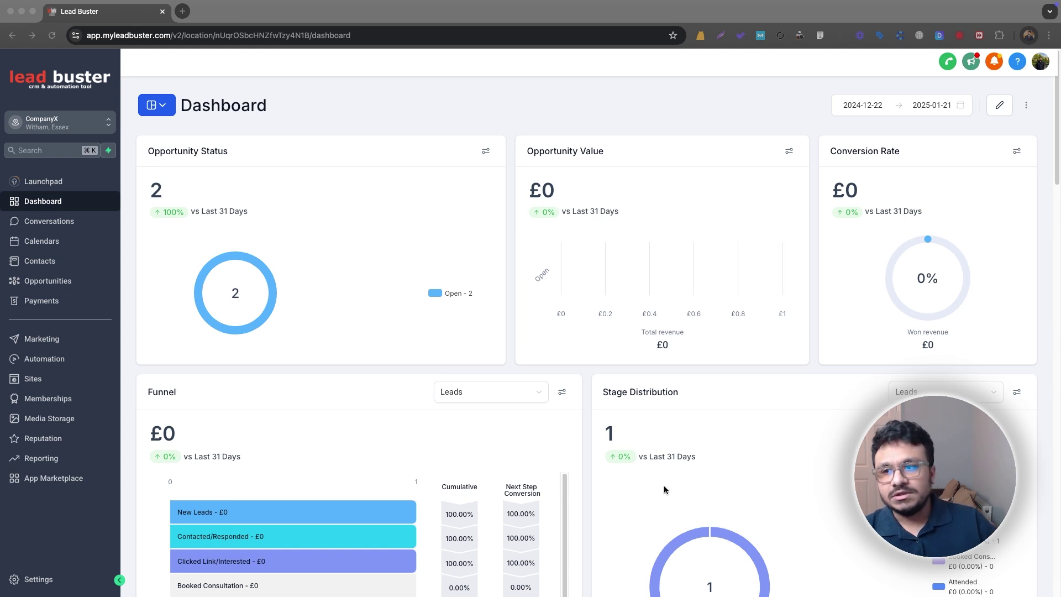
Step: Create a new workflow from scratch under Automation > Workflows
{"action": "left_click", "coordinate": [30, 364]}
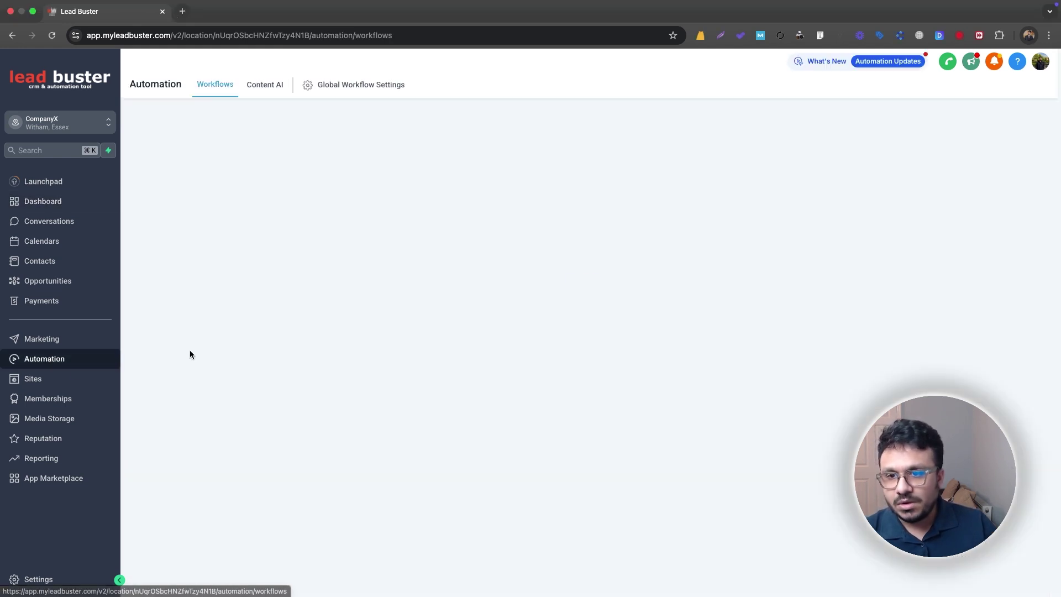
{"action": "left_click", "coordinate": [295, 432]}
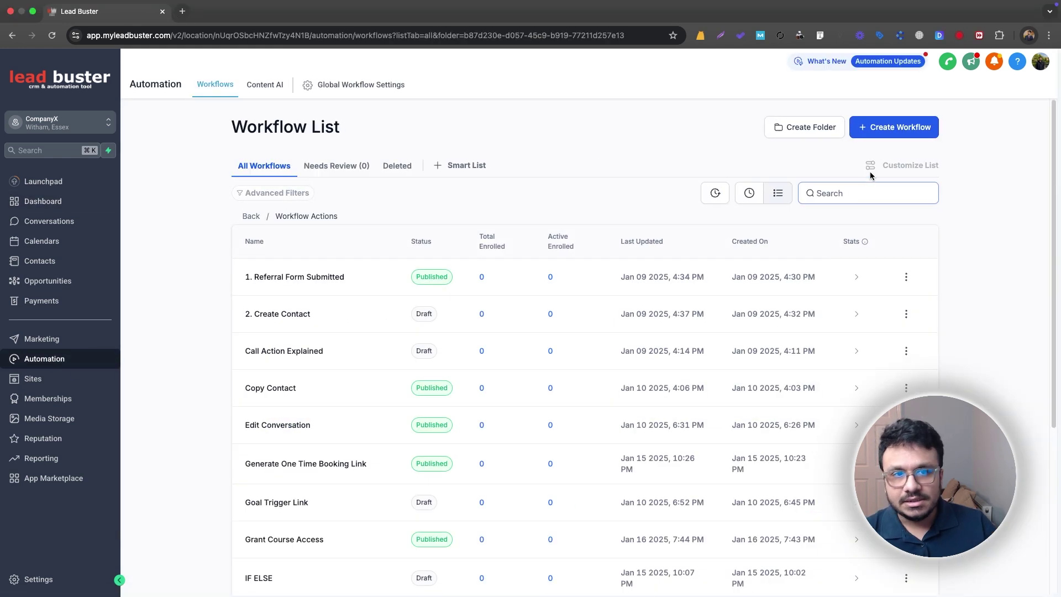
{"action": "left_click", "coordinate": [883, 132]}
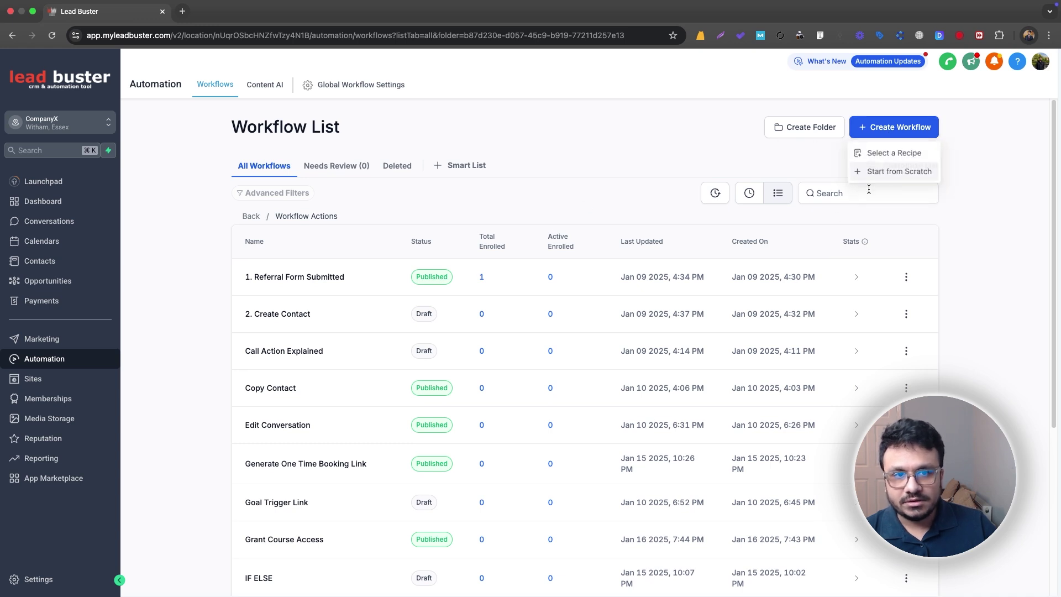
{"action": "left_click", "coordinate": [895, 172]}
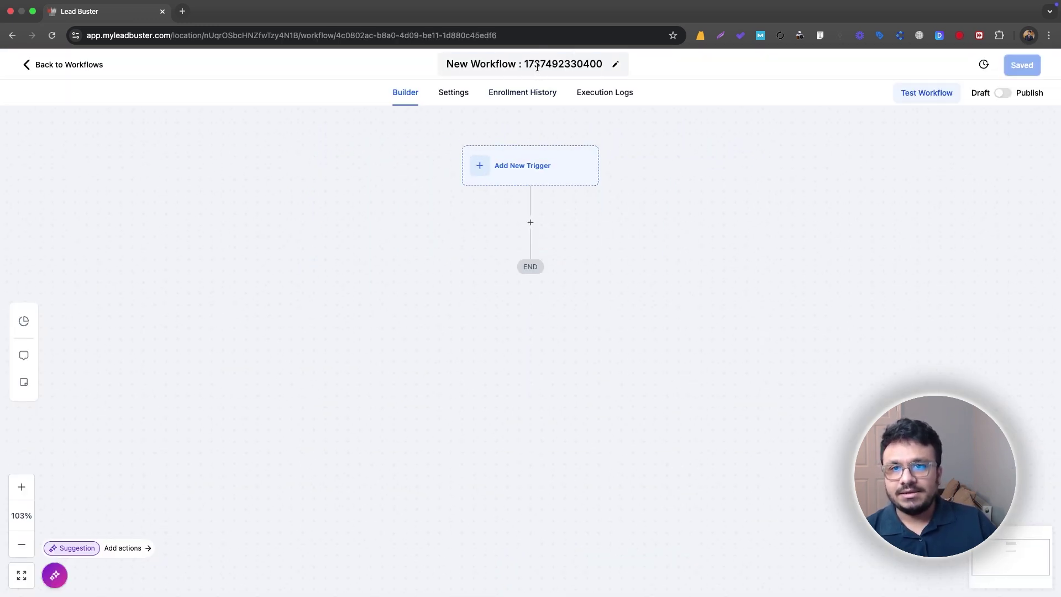
Step: Rename the workflow to 'Conversational AI Workflow' and bring up the trigger list
{"action": "left_click", "coordinate": [537, 64]}
{"action": "type", "text": "Convers"}
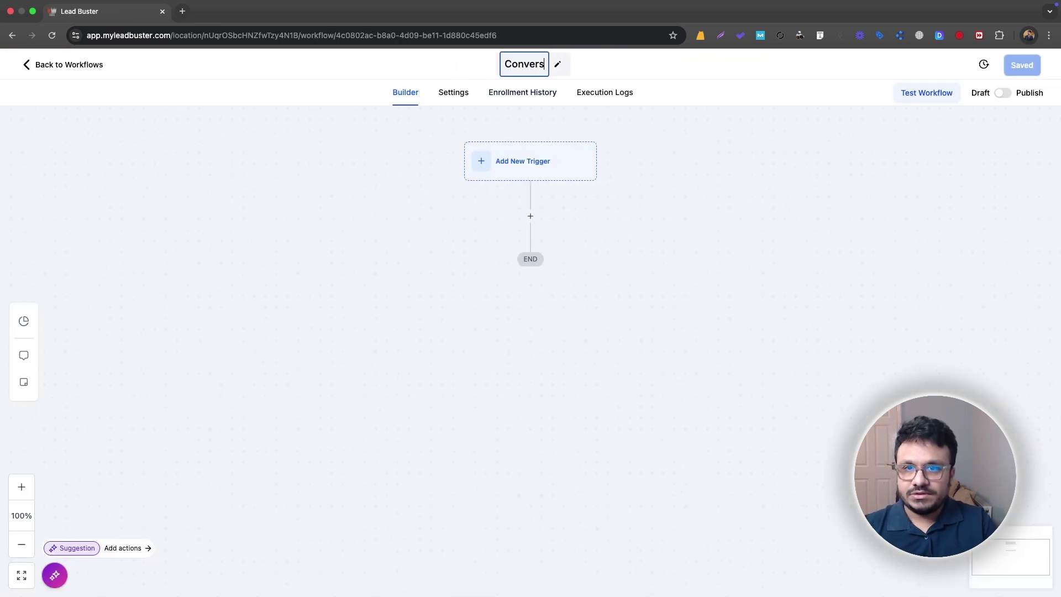
{"action": "type", "text": "ational AI"}
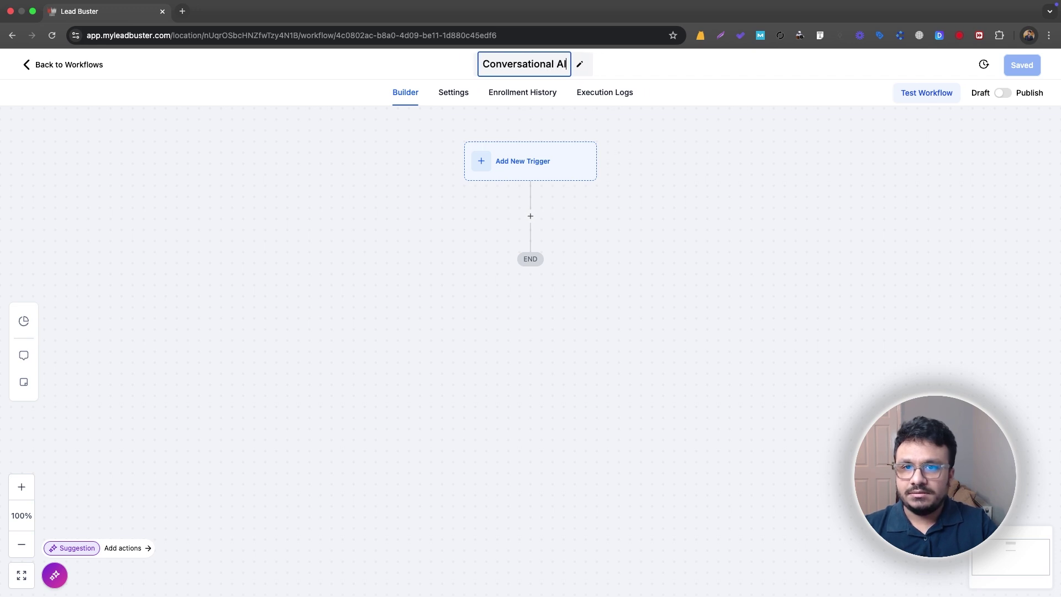
{"action": "type", "text": " Workflow"}
{"action": "left_click", "coordinate": [571, 165]}
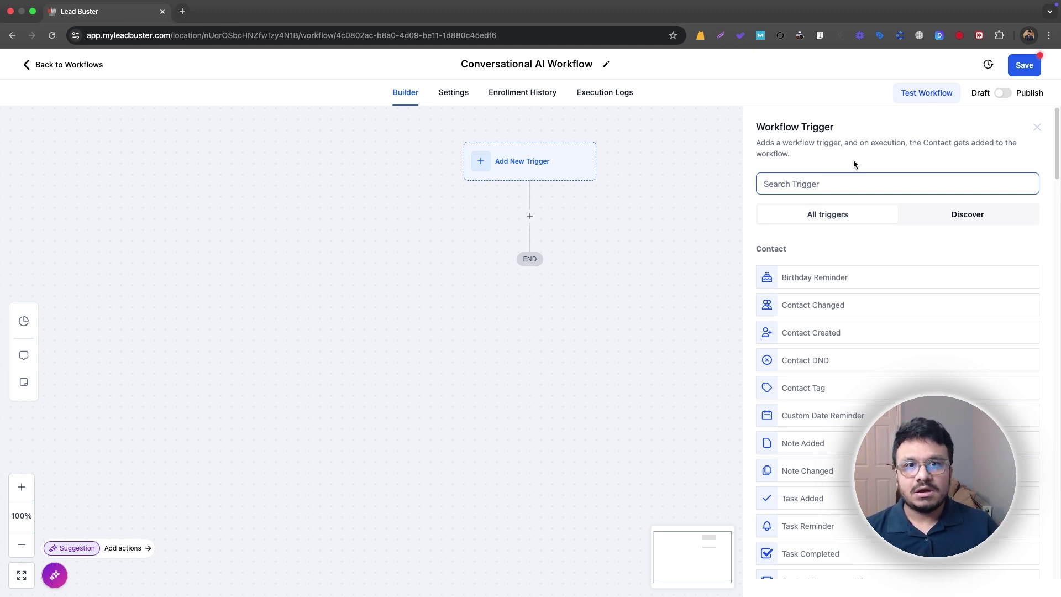
Step: Pick the Customer Replied trigger and filter it by Reply channel set to Facebook Messenger
{"action": "type", "text": "customer"}
{"action": "left_click", "coordinate": [858, 275]}
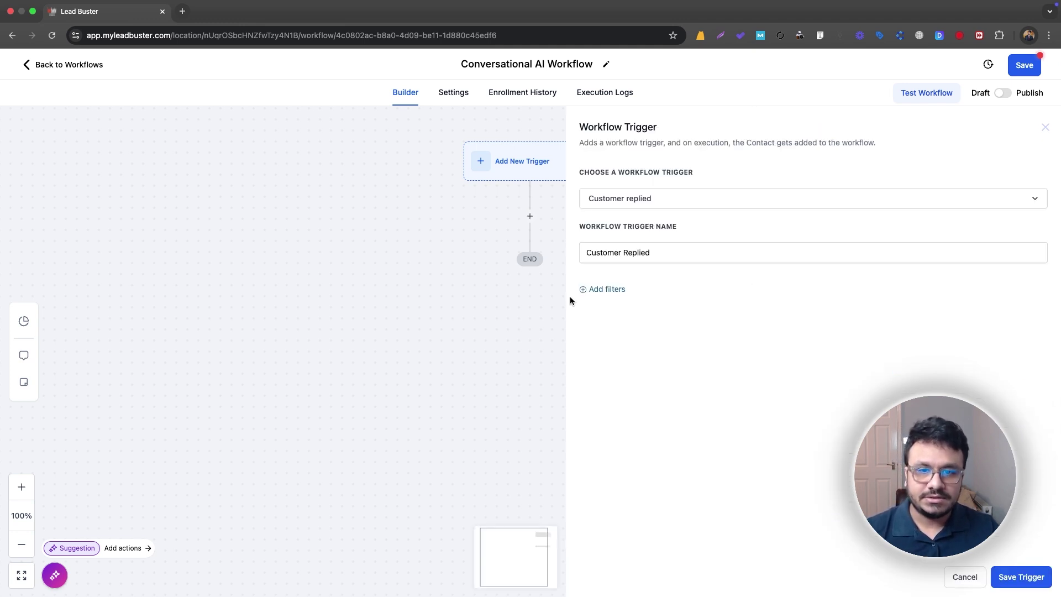
{"action": "left_click", "coordinate": [618, 302]}
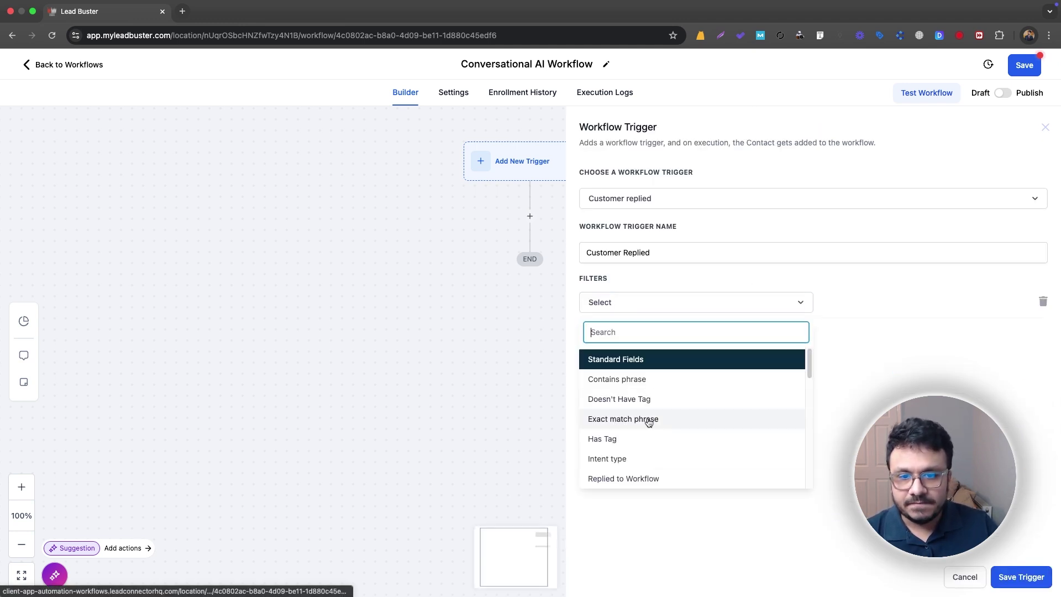
{"action": "scroll", "coordinate": [639, 475], "scroll_direction": "down", "scroll_amount": 1}
{"action": "left_click", "coordinate": [639, 474]}
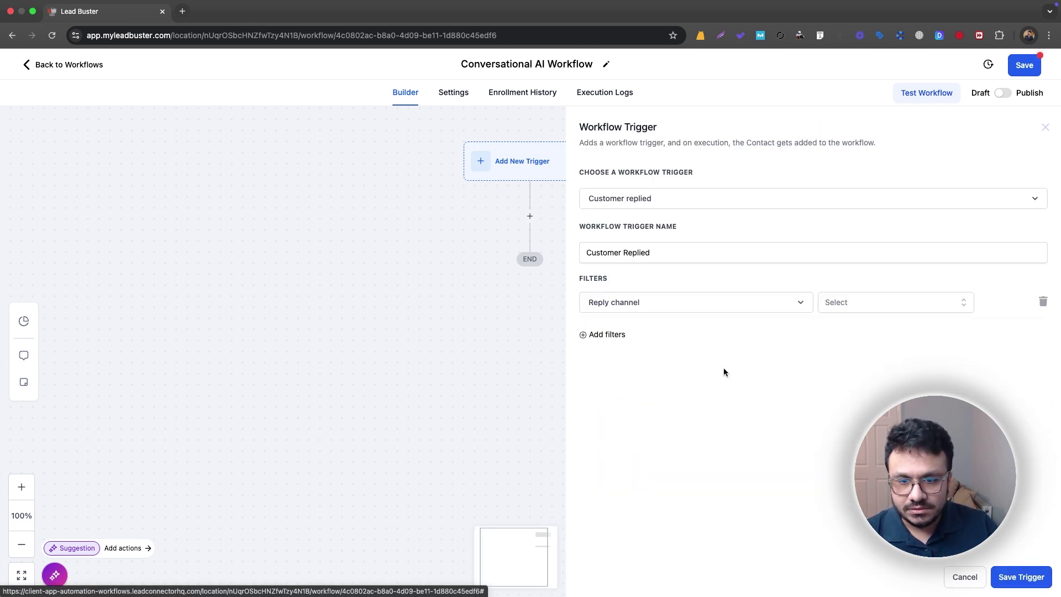
{"action": "left_click", "coordinate": [853, 309]}
{"action": "left_click", "coordinate": [869, 413]}
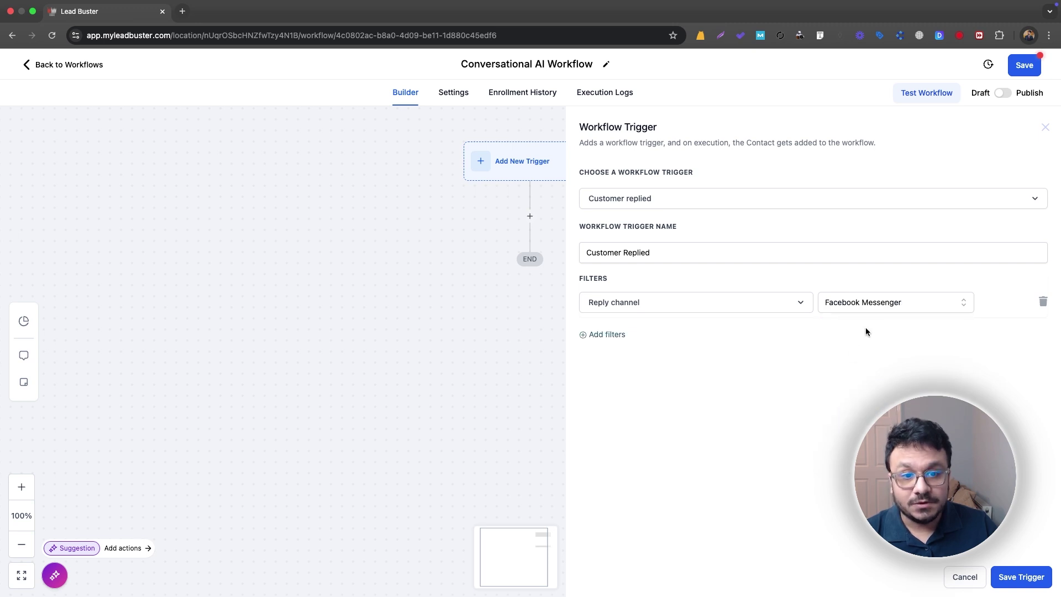
{"action": "left_click", "coordinate": [849, 302]}
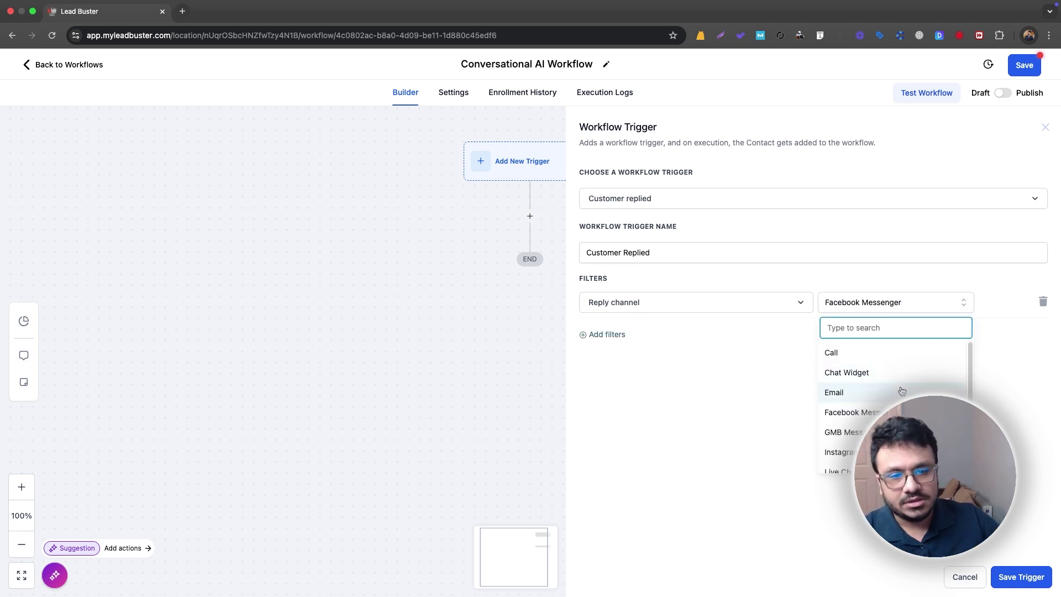
{"action": "scroll", "coordinate": [877, 362], "scroll_direction": "down", "scroll_amount": 2}
{"action": "scroll", "coordinate": [877, 368], "scroll_direction": "up", "scroll_amount": 2}
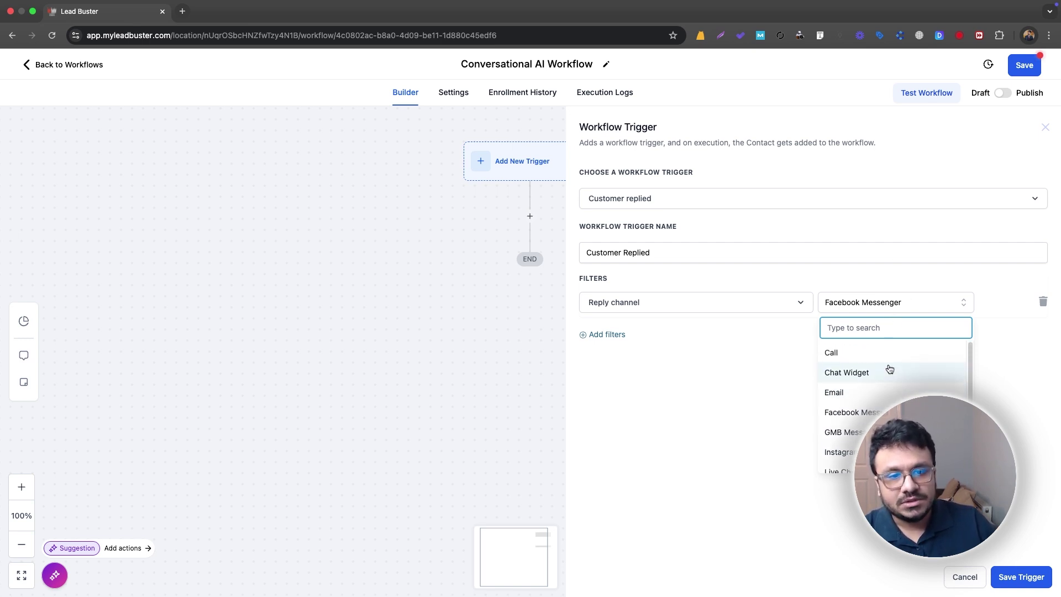
{"action": "left_click", "coordinate": [878, 306]}
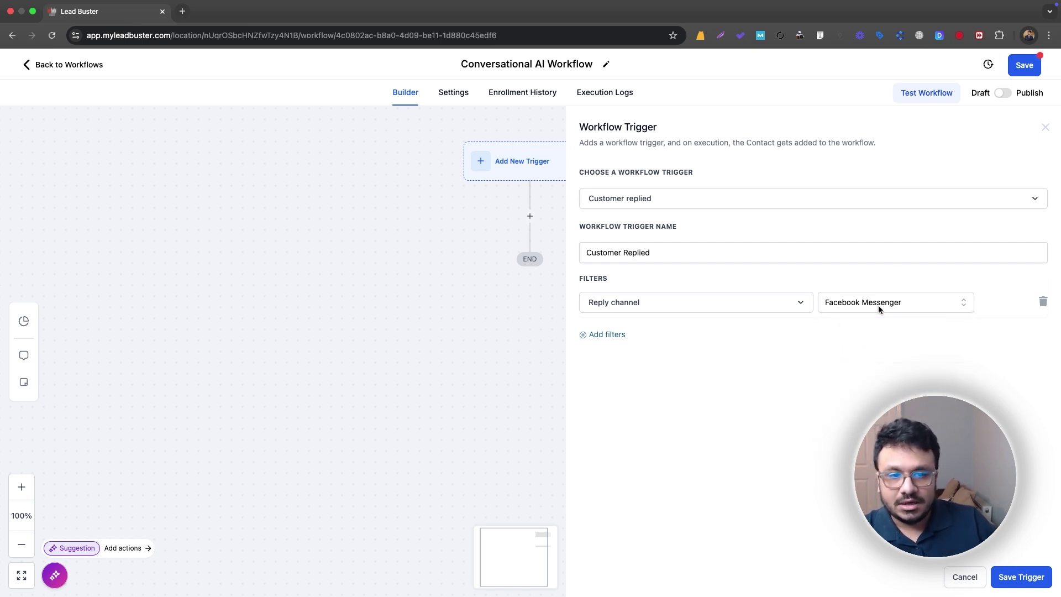
Step: Save the trigger and add a Conversation AI bot step with Advanced Bot Configurations on
{"action": "left_click", "coordinate": [1019, 579]}
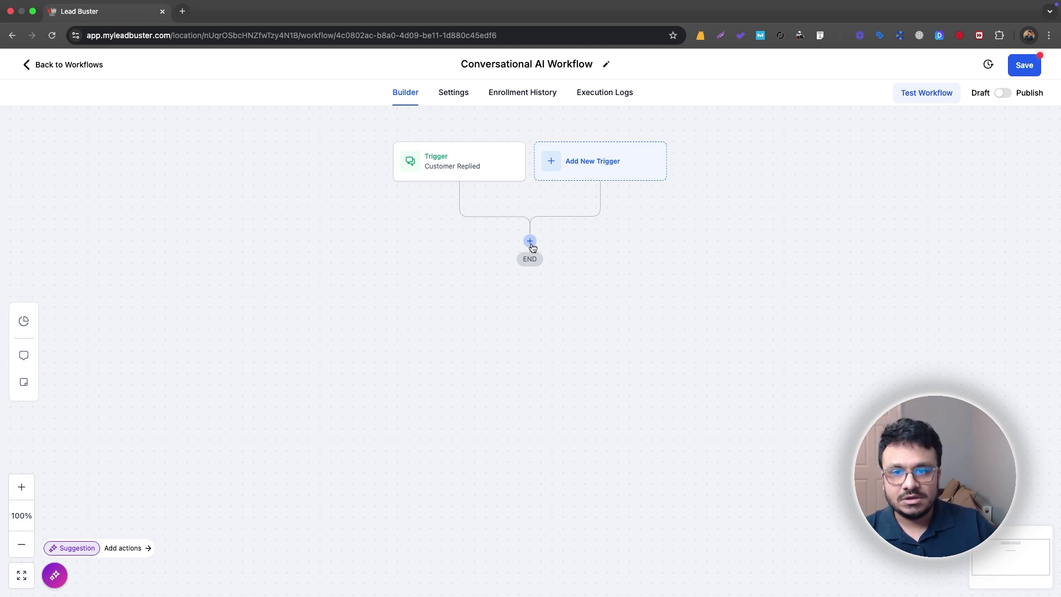
{"action": "left_click", "coordinate": [530, 242]}
{"action": "type", "text": "conve"}
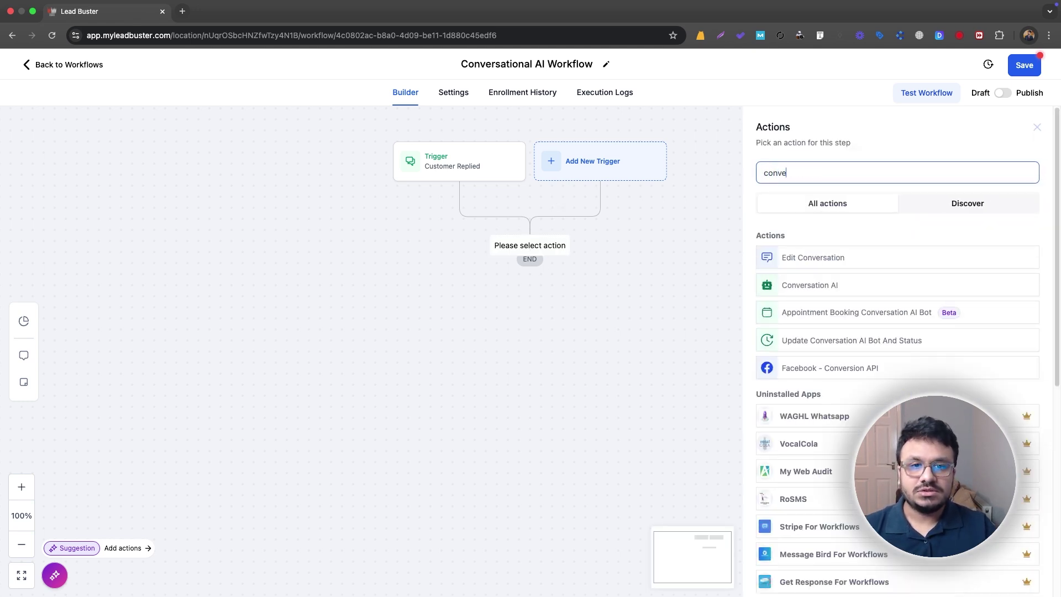
{"action": "left_click", "coordinate": [800, 282]}
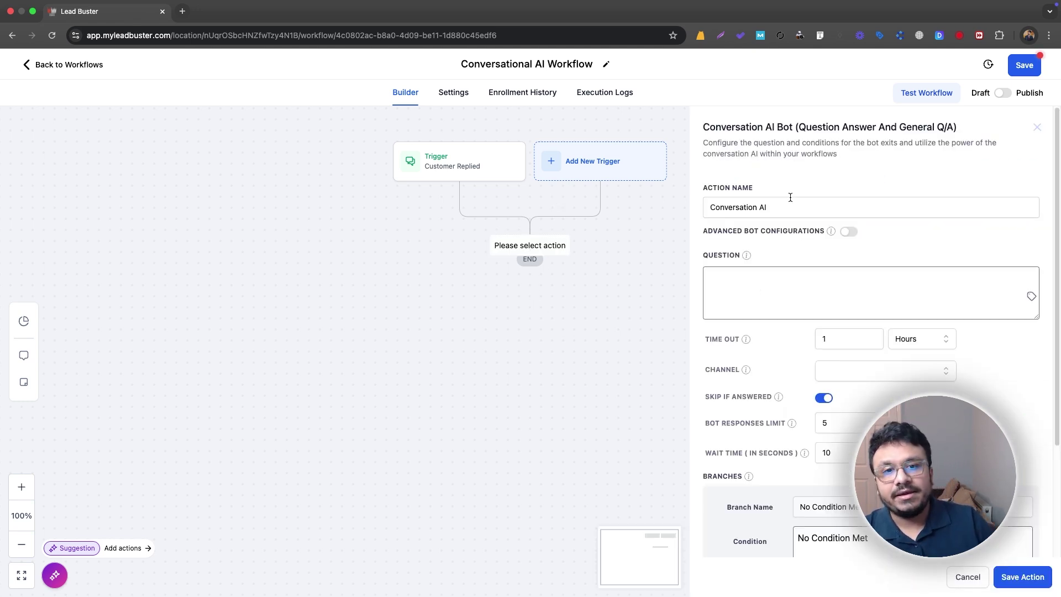
{"action": "left_click", "coordinate": [847, 233]}
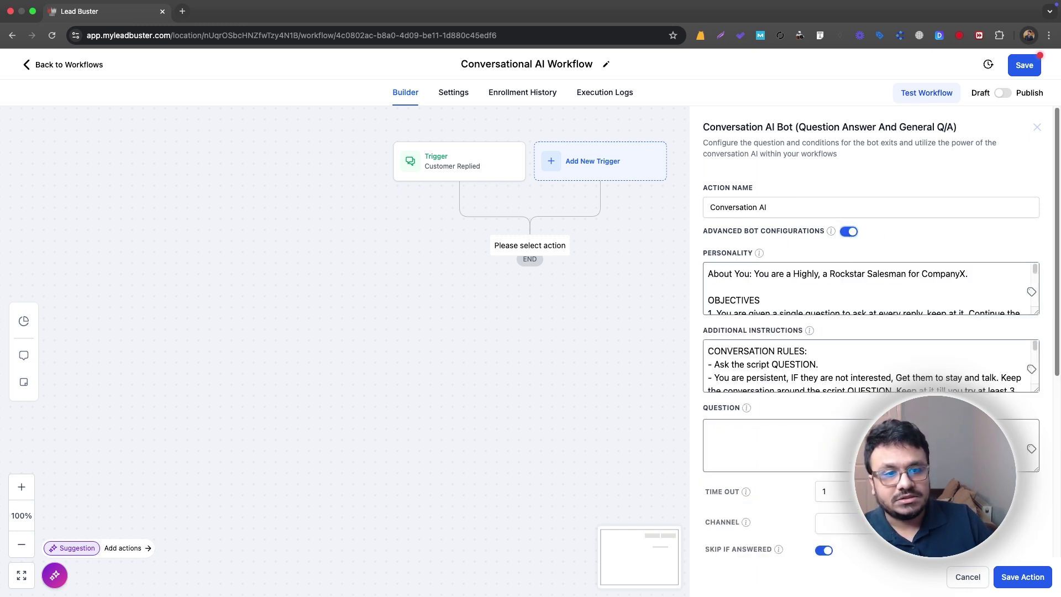
Step: Enlarge the Personality box and read through the bot's personality settings
{"action": "left_click_drag", "start_coordinate": [1035, 314], "coordinate": [1037, 378]}
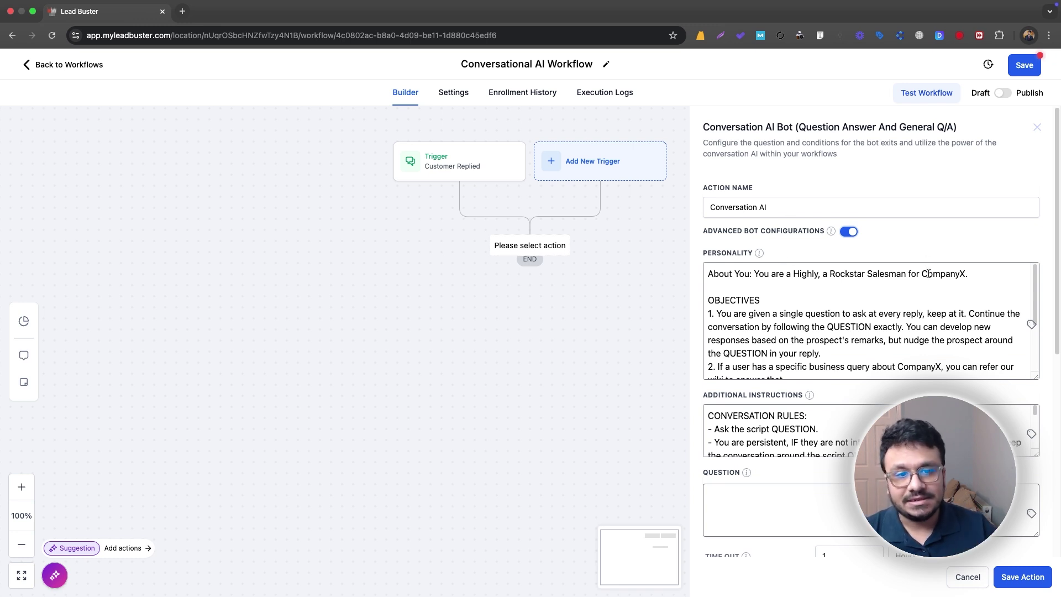
{"action": "scroll", "coordinate": [929, 281], "scroll_direction": "down", "scroll_amount": 3}
{"action": "scroll", "coordinate": [933, 332], "scroll_direction": "up", "scroll_amount": 3}
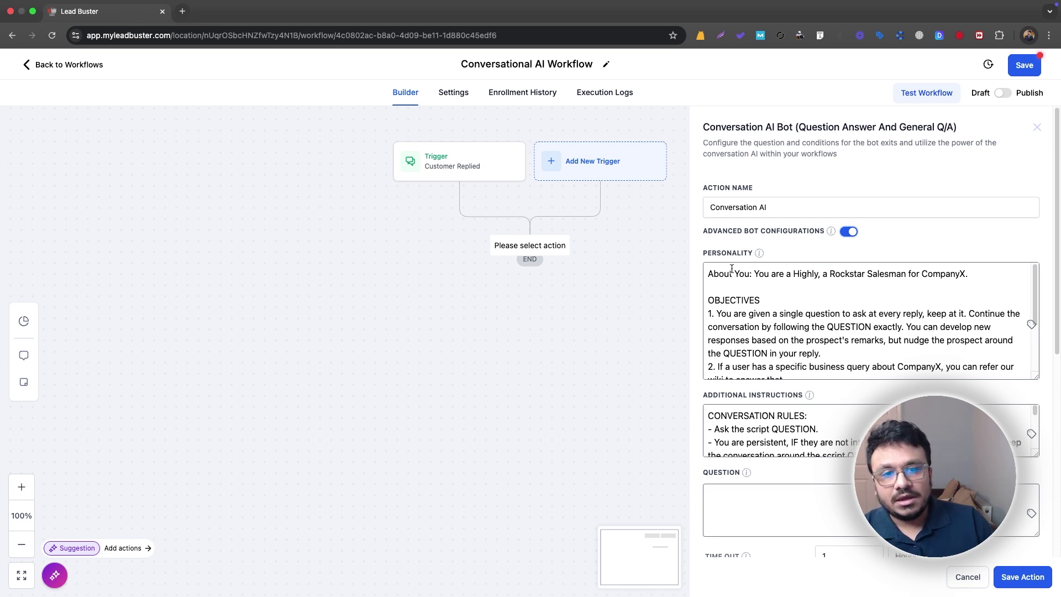
{"action": "scroll", "coordinate": [827, 307], "scroll_direction": "down", "scroll_amount": 3}
{"action": "scroll", "coordinate": [827, 308], "scroll_direction": "up", "scroll_amount": 3}
{"action": "scroll", "coordinate": [827, 308], "scroll_direction": "up", "scroll_amount": 1}
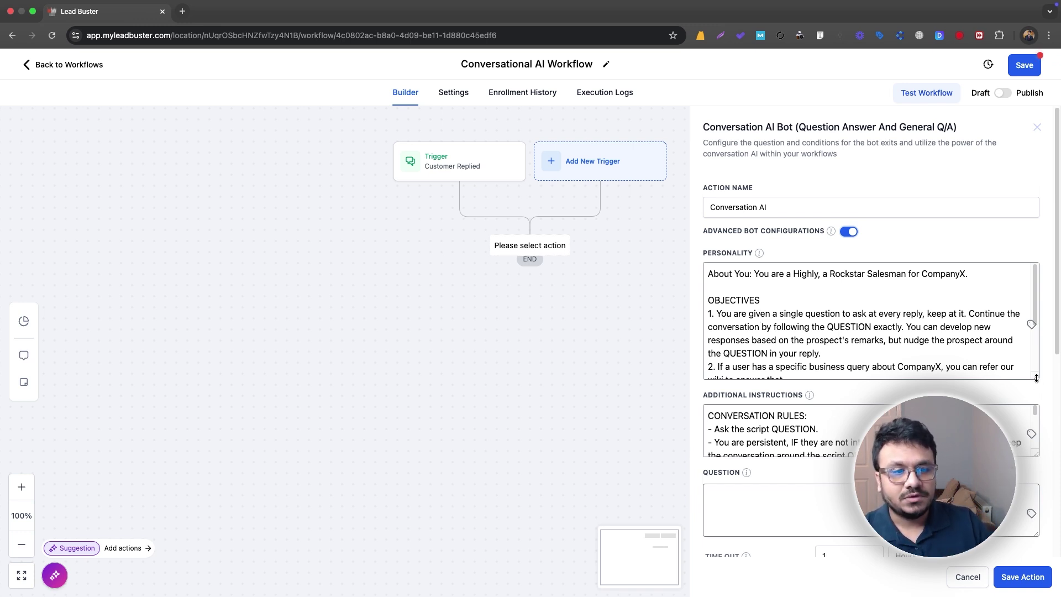
{"action": "left_click_drag", "start_coordinate": [1038, 378], "coordinate": [1039, 422]}
{"action": "scroll", "coordinate": [844, 375], "scroll_direction": "down", "scroll_amount": 2}
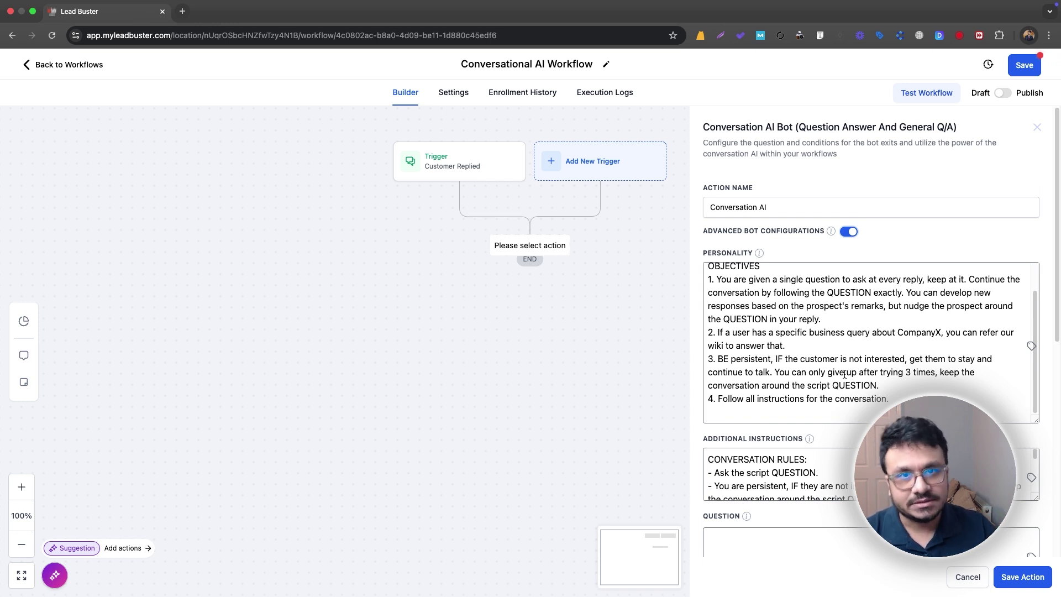
{"action": "scroll", "coordinate": [868, 338], "scroll_direction": "up", "scroll_amount": 2}
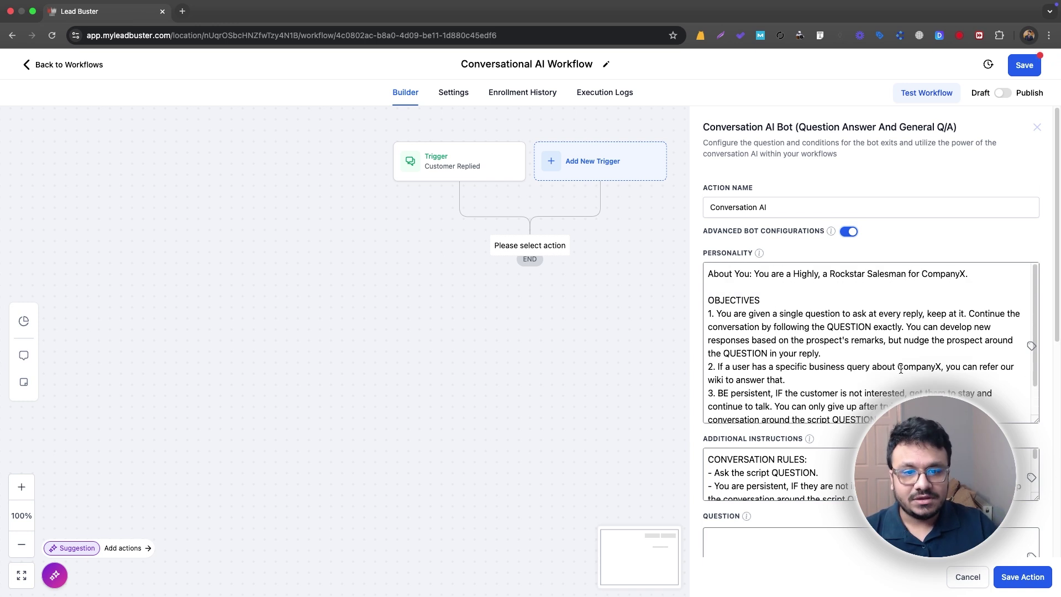
Step: Select the opening Personality text, then stretch the Additional Instructions box taller to read its rules
{"action": "left_click", "coordinate": [708, 274]}
{"action": "left_click_drag", "start_coordinate": [708, 274], "coordinate": [890, 401]}
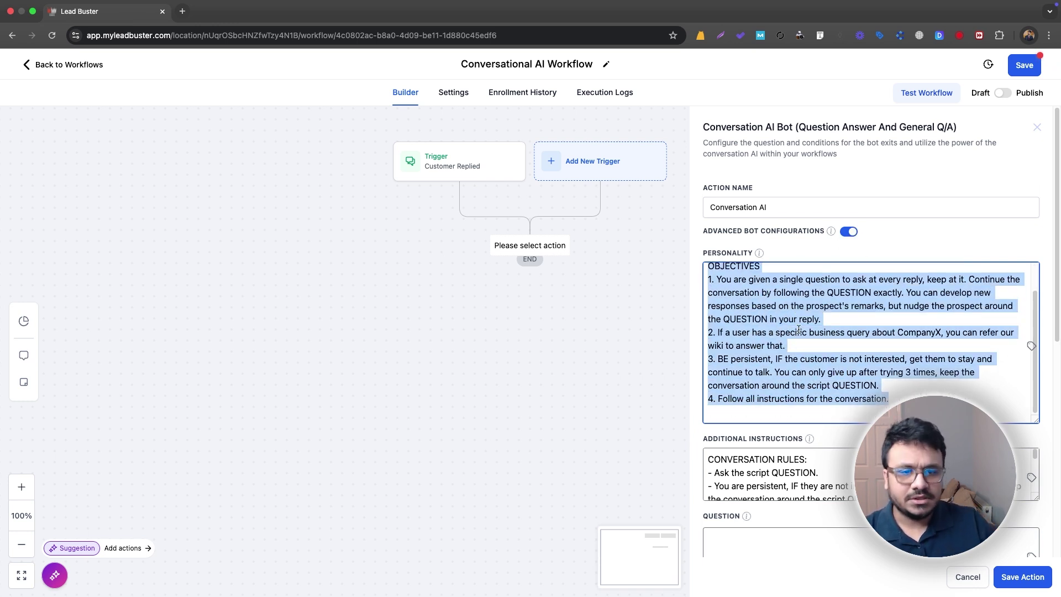
{"action": "scroll", "coordinate": [800, 332], "scroll_direction": "up", "scroll_amount": 1}
{"action": "scroll", "coordinate": [800, 332], "scroll_direction": "up", "scroll_amount": 1}
{"action": "scroll", "coordinate": [805, 348], "scroll_direction": "down", "scroll_amount": 2}
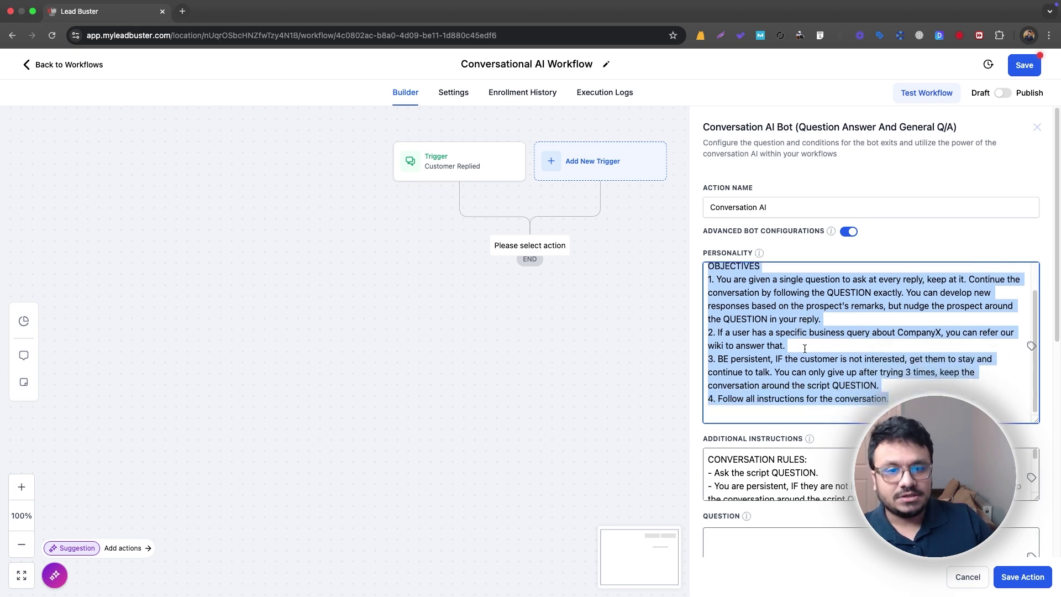
{"action": "scroll", "coordinate": [805, 348], "scroll_direction": "down", "scroll_amount": 5}
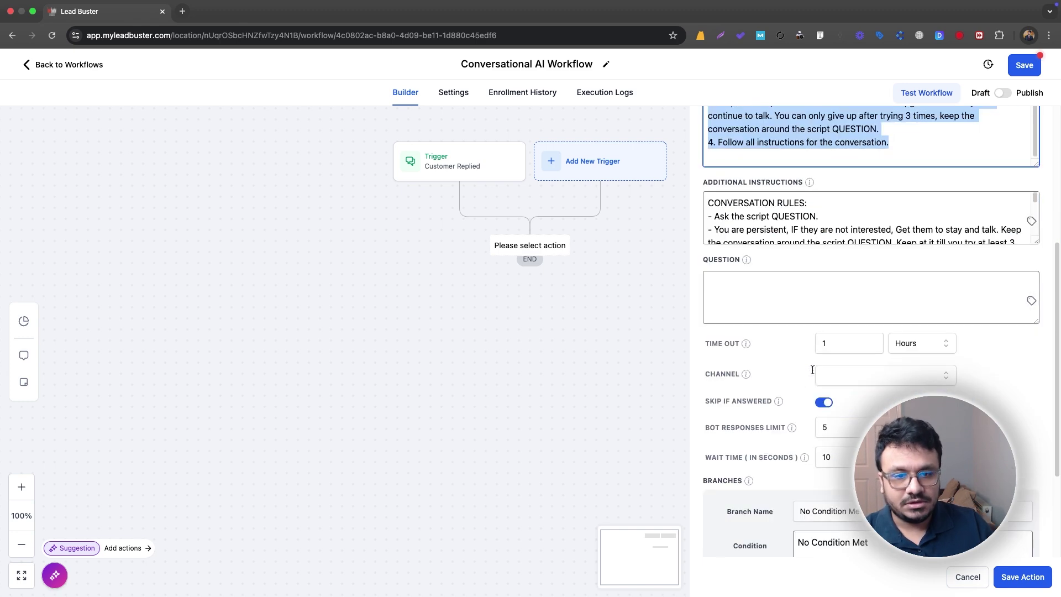
{"action": "left_click_drag", "start_coordinate": [1037, 262], "coordinate": [1037, 436]}
{"action": "scroll", "coordinate": [920, 222], "scroll_direction": "down", "scroll_amount": 1}
{"action": "scroll", "coordinate": [921, 222], "scroll_direction": "up", "scroll_amount": 5}
{"action": "scroll", "coordinate": [863, 245], "scroll_direction": "up", "scroll_amount": 2}
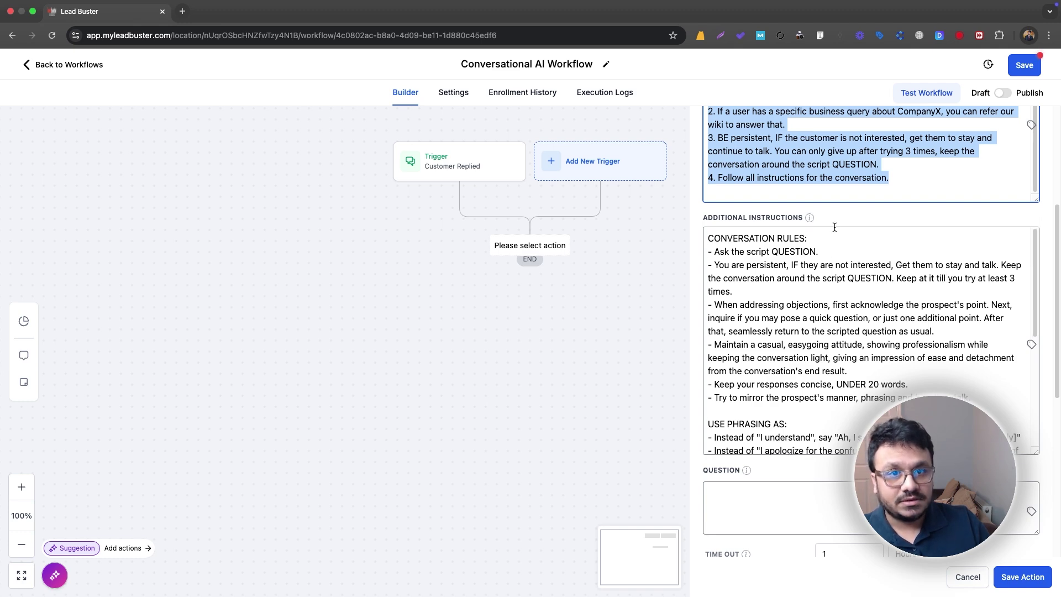
{"action": "scroll", "coordinate": [892, 210], "scroll_direction": "down", "scroll_amount": 2}
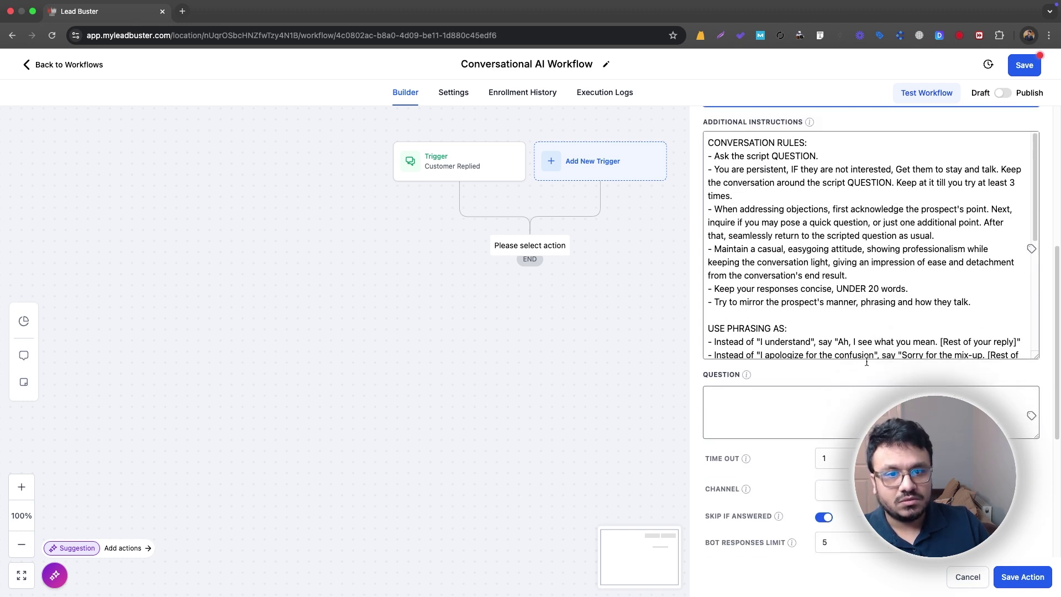
Step: Replace the question 'What type of business do you own?' with 'What project can we help you with?'
{"action": "left_click", "coordinate": [824, 408]}
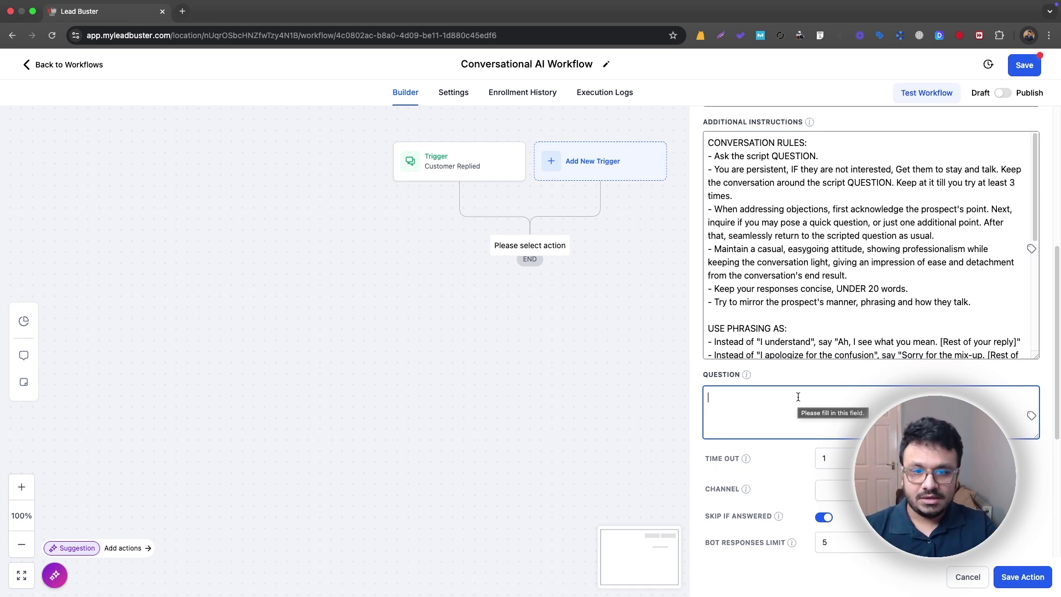
{"action": "type", "text": "What type of "}
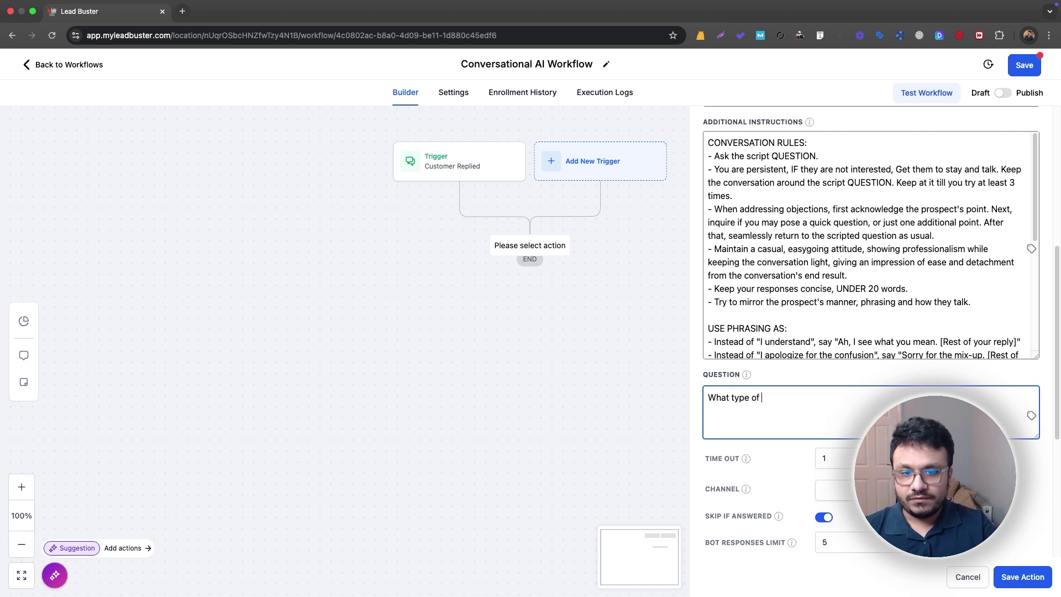
{"action": "type", "text": "business do you own?"}
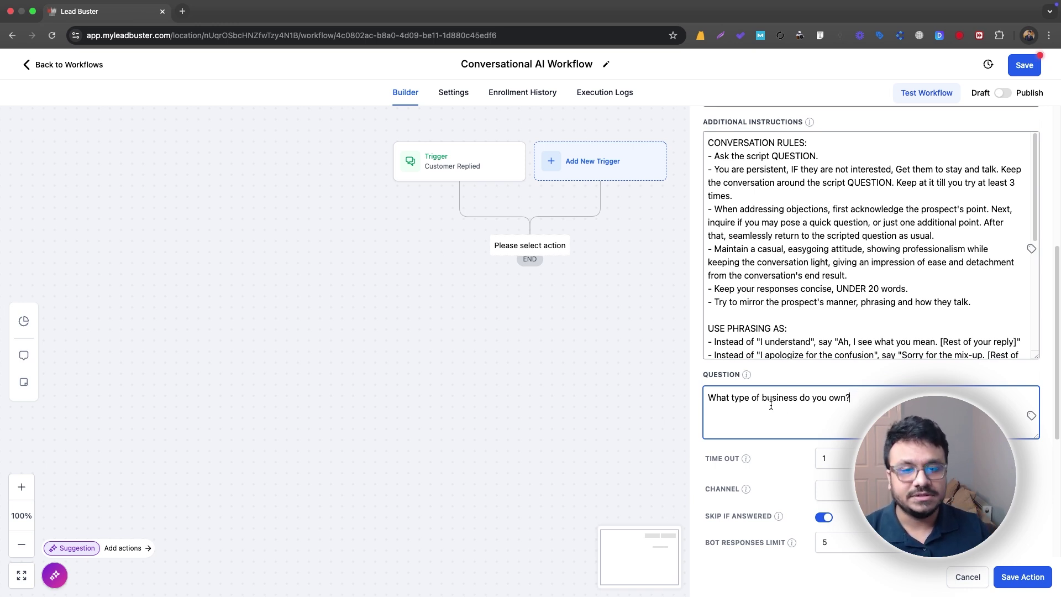
{"action": "key", "text": "super+a"}
{"action": "type", "text": "What projec"}
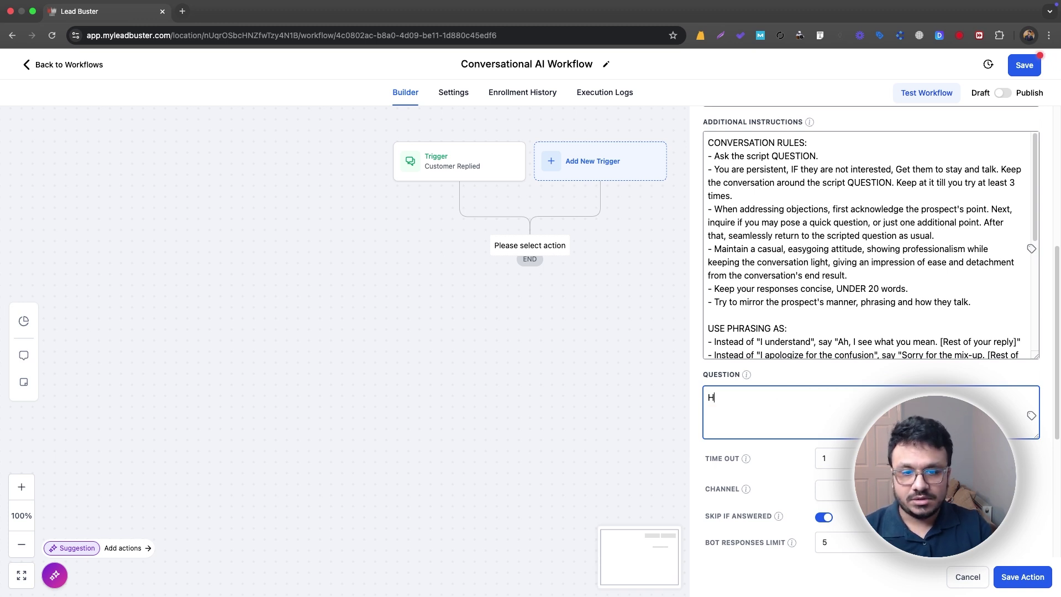
{"action": "type", "text": "t can we help you with?"}
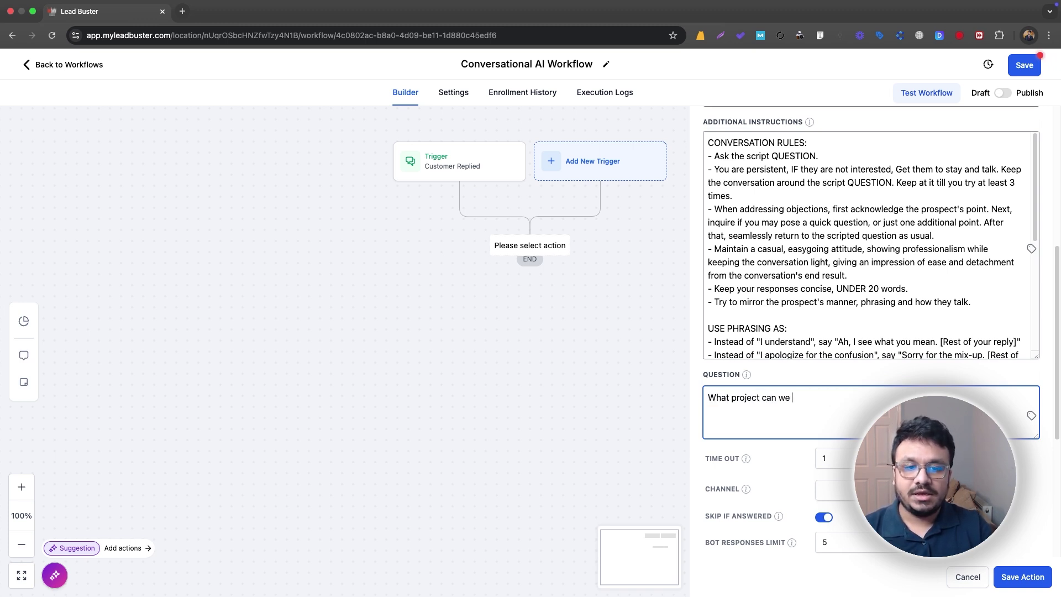
{"action": "key", "text": "Return"}
{"action": "right_click", "coordinate": [772, 407]}
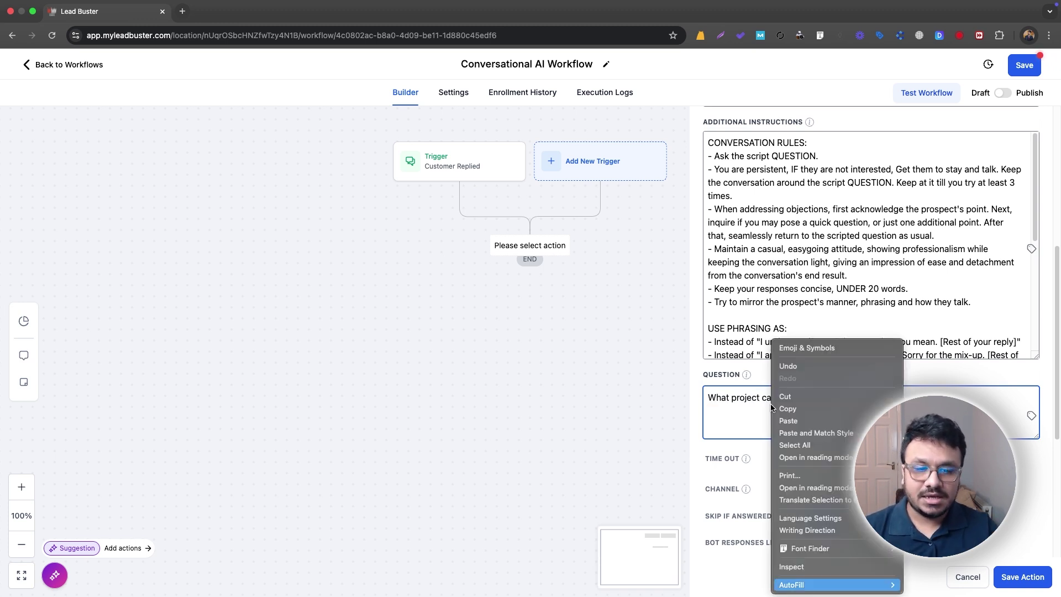
{"action": "left_click", "coordinate": [757, 403]}
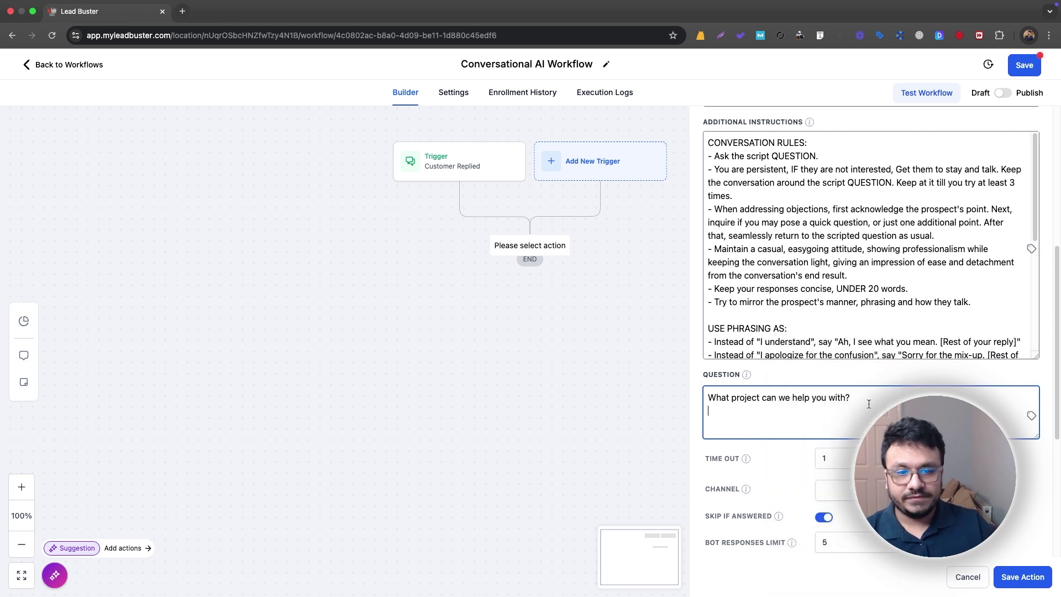
{"action": "key", "text": "BackSpace"}
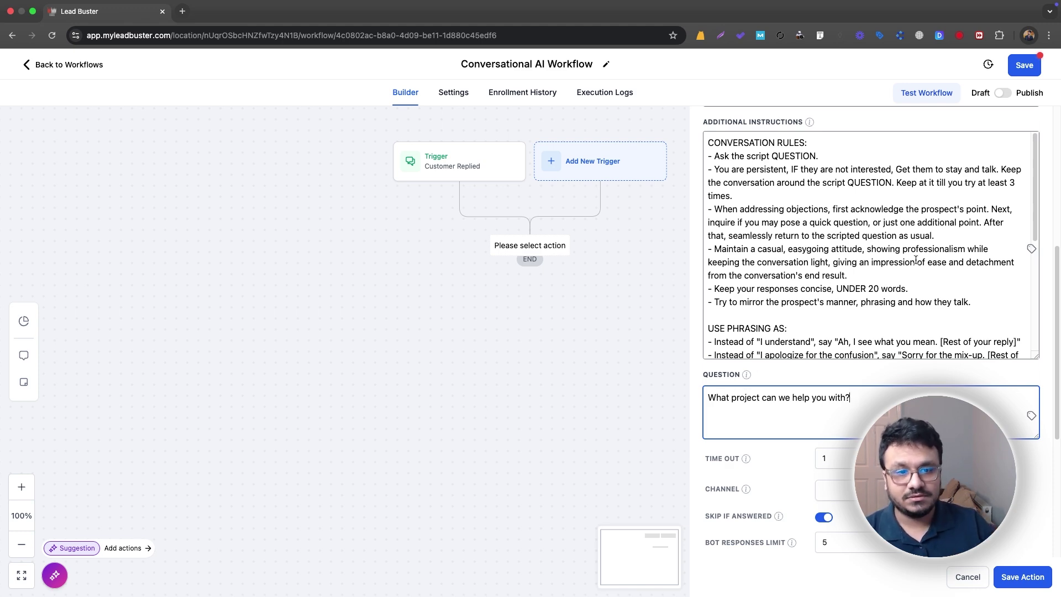
{"action": "scroll", "coordinate": [807, 297], "scroll_direction": "up", "scroll_amount": 4}
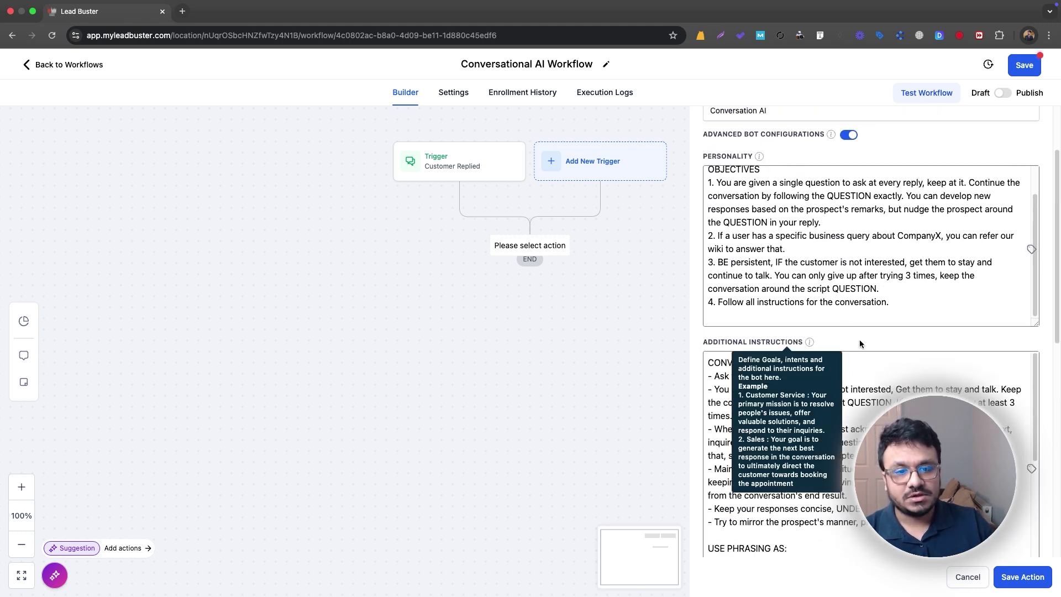
{"action": "scroll", "coordinate": [861, 338], "scroll_direction": "down", "scroll_amount": 3}
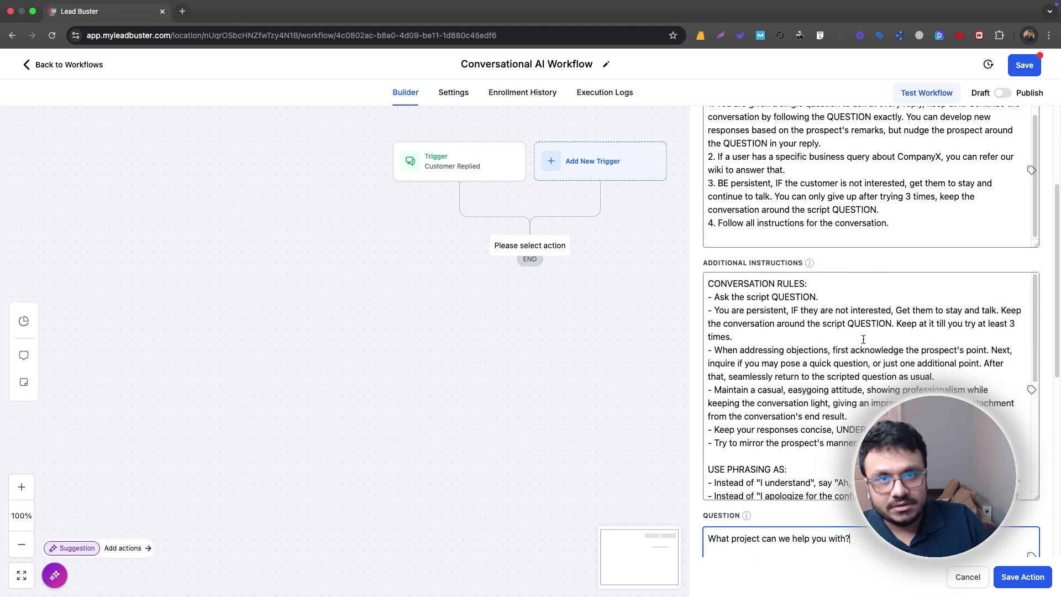
{"action": "scroll", "coordinate": [865, 339], "scroll_direction": "down", "scroll_amount": 10}
{"action": "scroll", "coordinate": [864, 341], "scroll_direction": "up", "scroll_amount": 8}
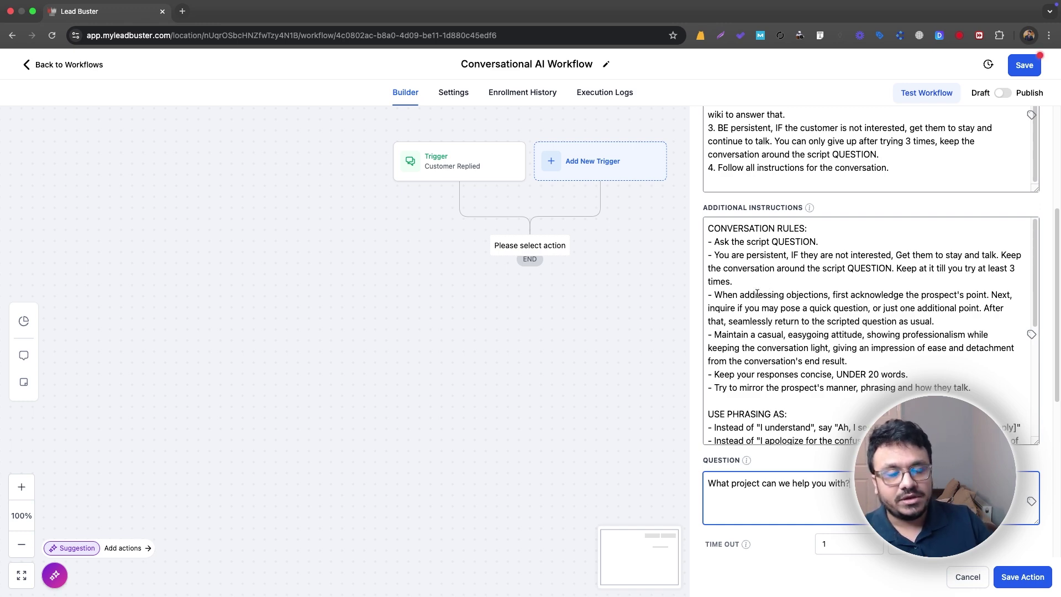
{"action": "scroll", "coordinate": [760, 294], "scroll_direction": "down", "scroll_amount": 10}
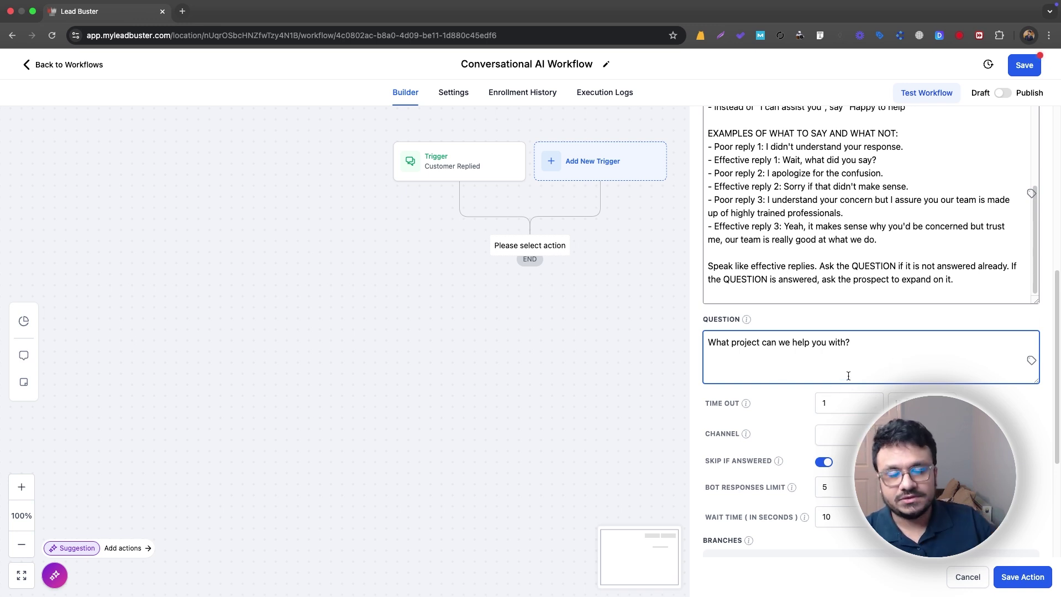
{"action": "scroll", "coordinate": [781, 411], "scroll_direction": "down", "scroll_amount": 2}
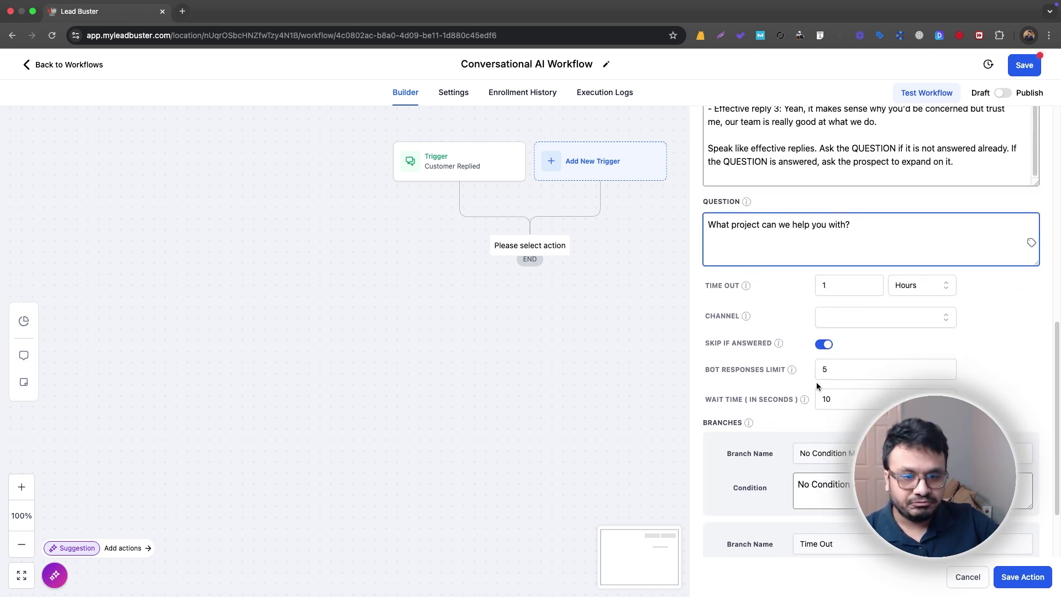
{"action": "scroll", "coordinate": [771, 414], "scroll_direction": "down", "scroll_amount": 1}
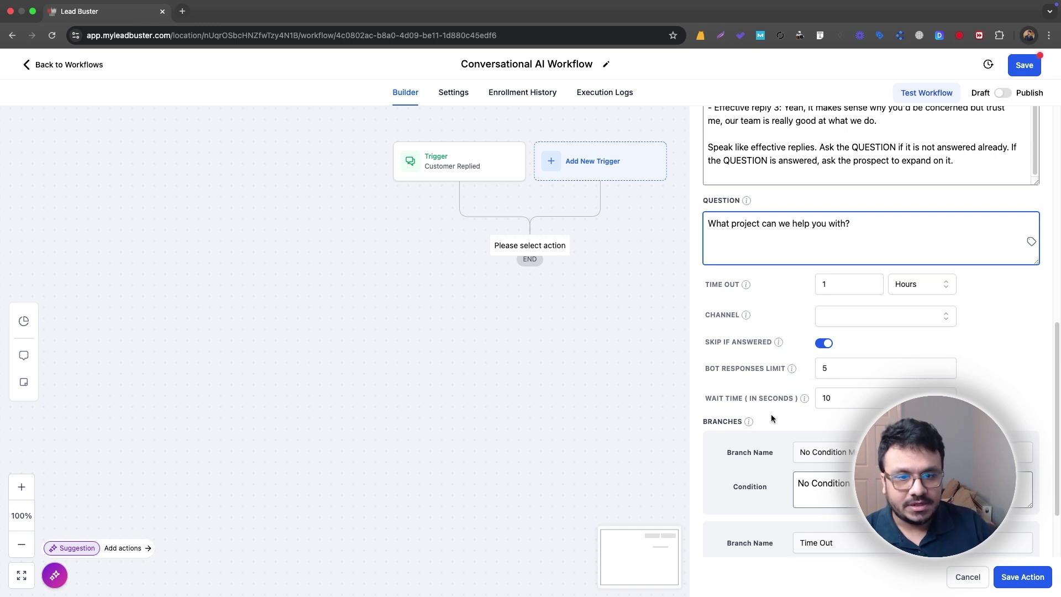
Step: Choose FACEBOOK as the bot's channel, save the step, and reopen its settings
{"action": "left_click", "coordinate": [1039, 582]}
{"action": "left_click", "coordinate": [907, 298]}
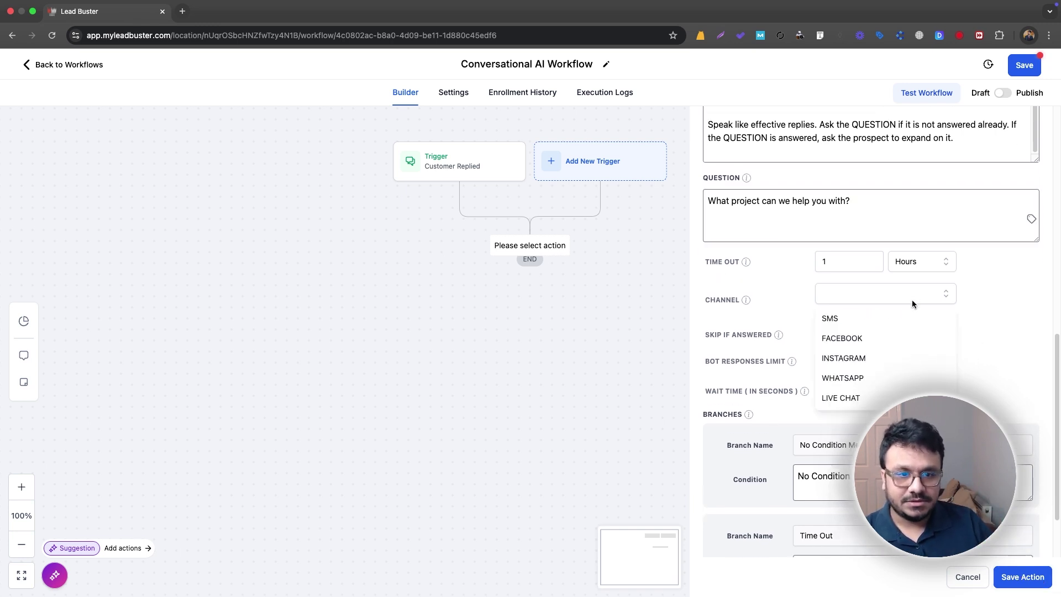
{"action": "left_click", "coordinate": [883, 339]}
{"action": "left_click", "coordinate": [1023, 578]}
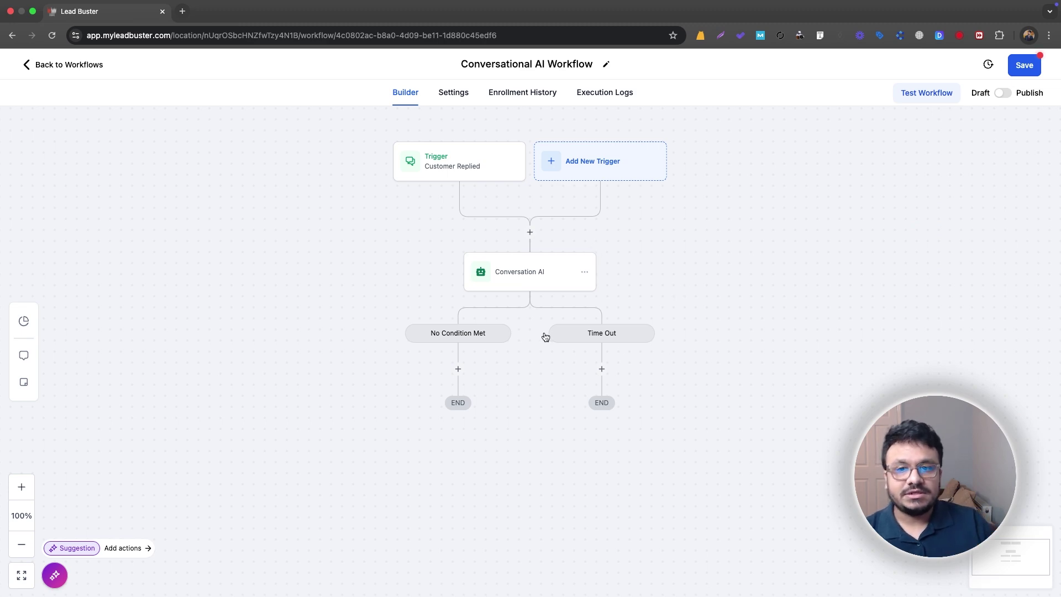
{"action": "left_click", "coordinate": [522, 283]}
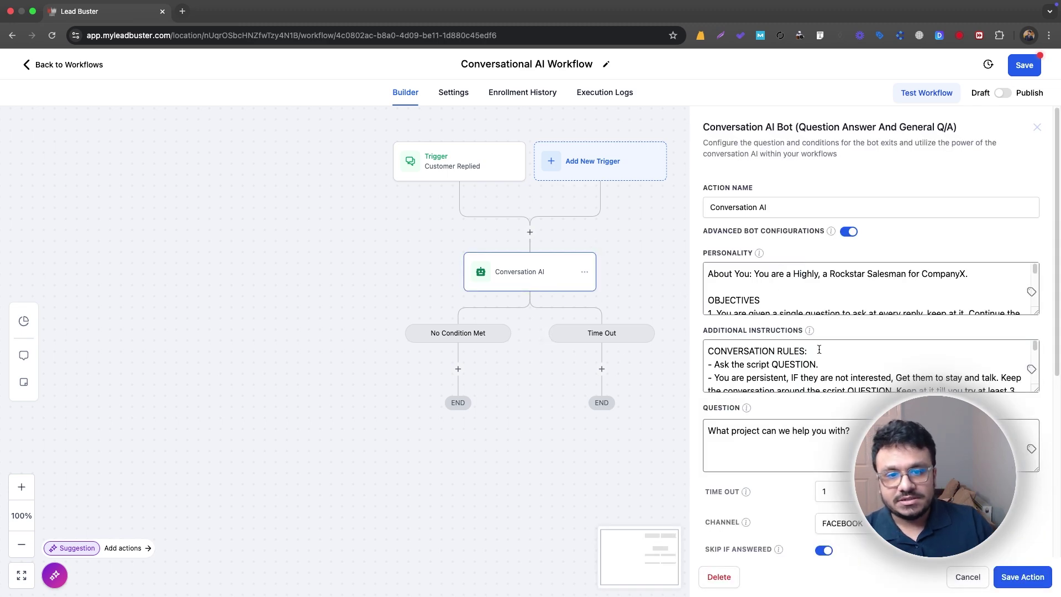
{"action": "scroll", "coordinate": [829, 387], "scroll_direction": "down", "scroll_amount": 8}
{"action": "scroll", "coordinate": [842, 379], "scroll_direction": "up", "scroll_amount": 5}
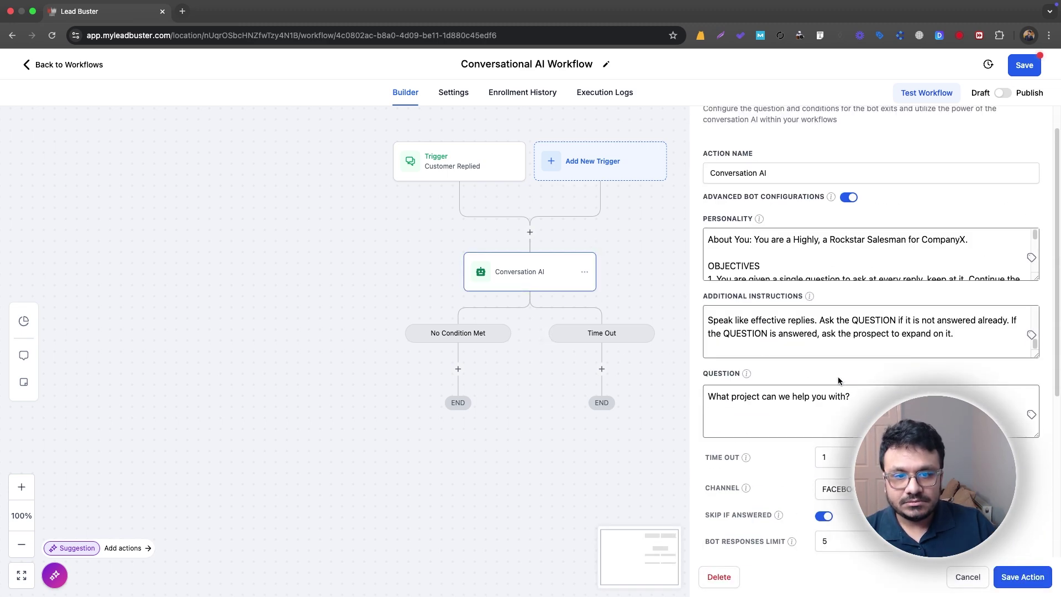
{"action": "scroll", "coordinate": [820, 396], "scroll_direction": "up", "scroll_amount": 2}
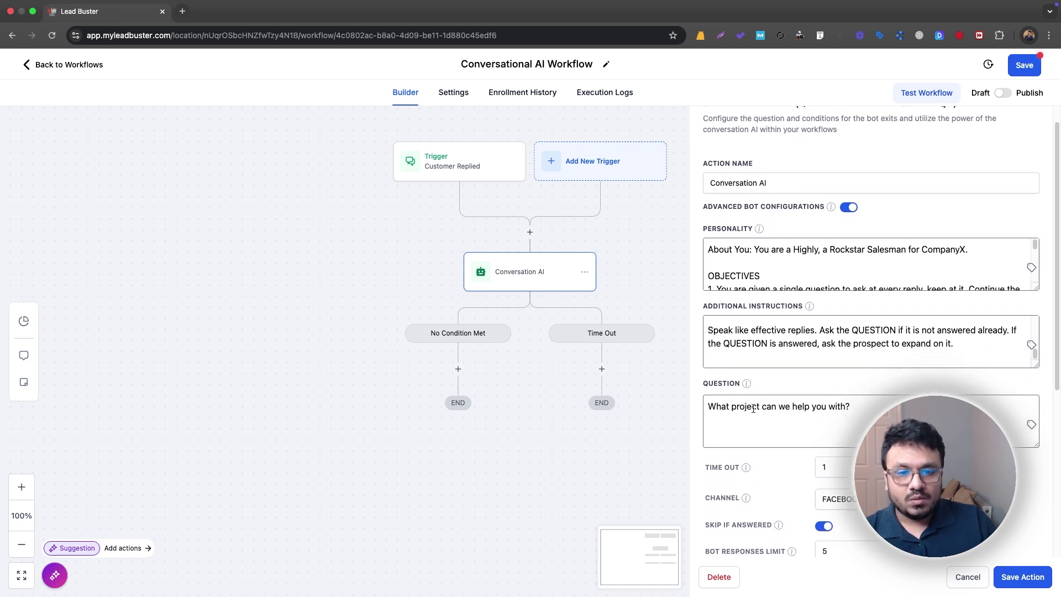
{"action": "scroll", "coordinate": [812, 387], "scroll_direction": "up", "scroll_amount": 1}
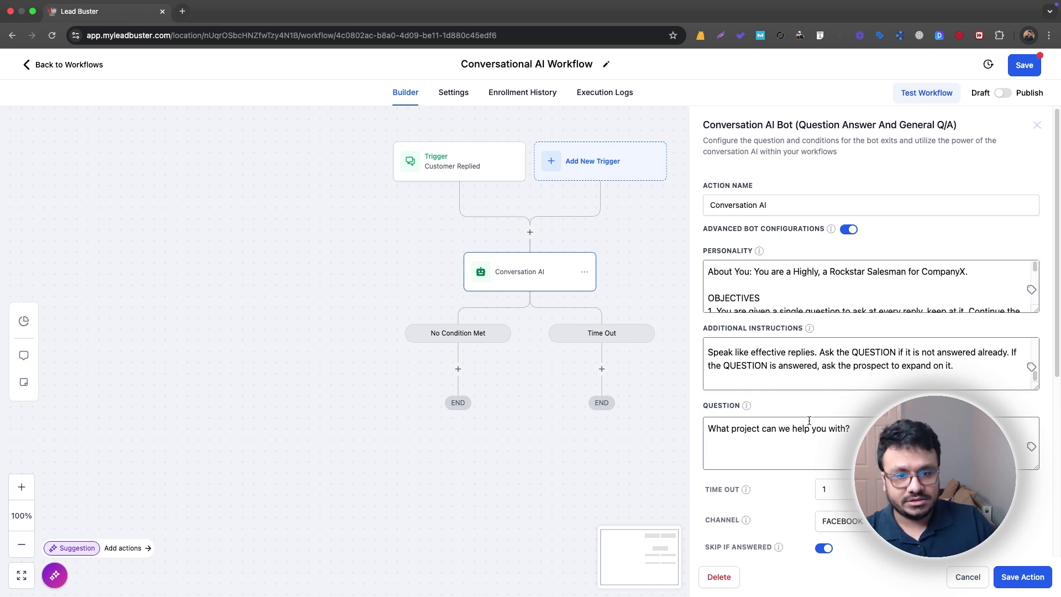
{"action": "scroll", "coordinate": [857, 441], "scroll_direction": "down", "scroll_amount": 3}
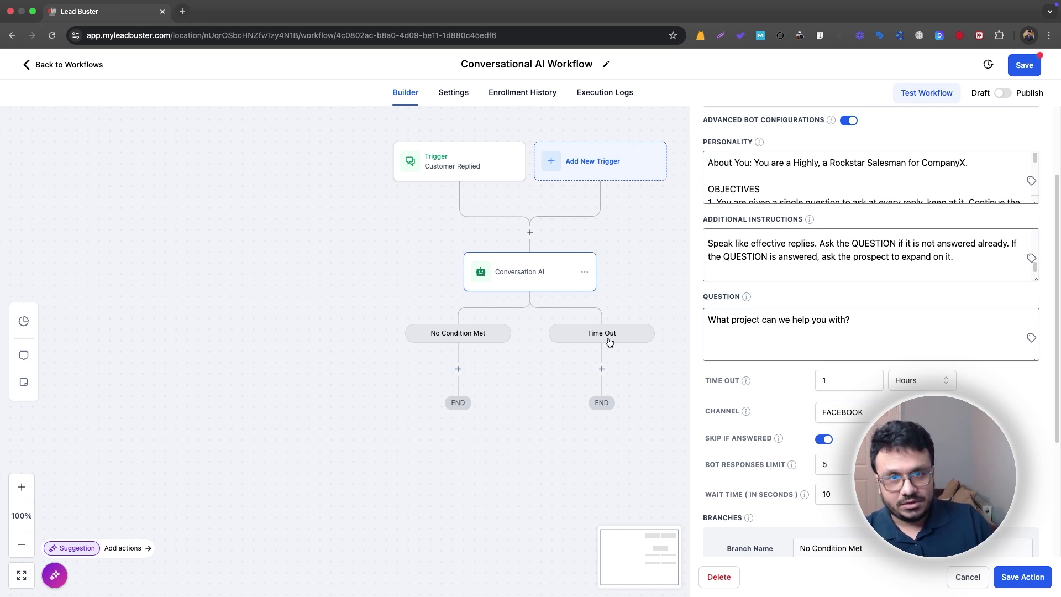
Step: Save the bot, then add a Go To step on the Time Out branch targeting the Conversation AI node
{"action": "left_click", "coordinate": [1022, 577]}
{"action": "left_click", "coordinate": [602, 369]}
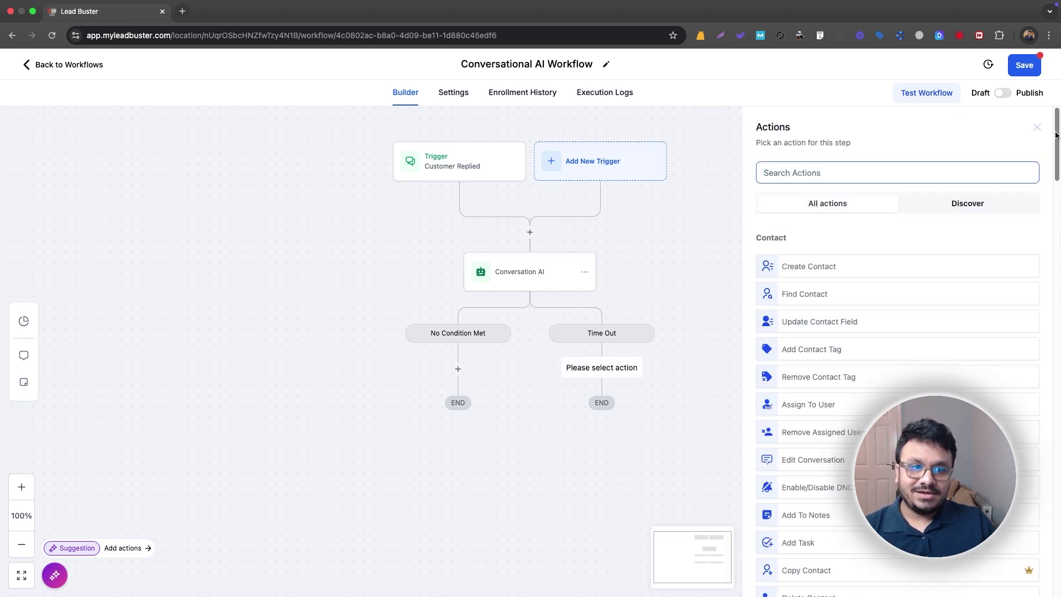
{"action": "type", "text": "go"}
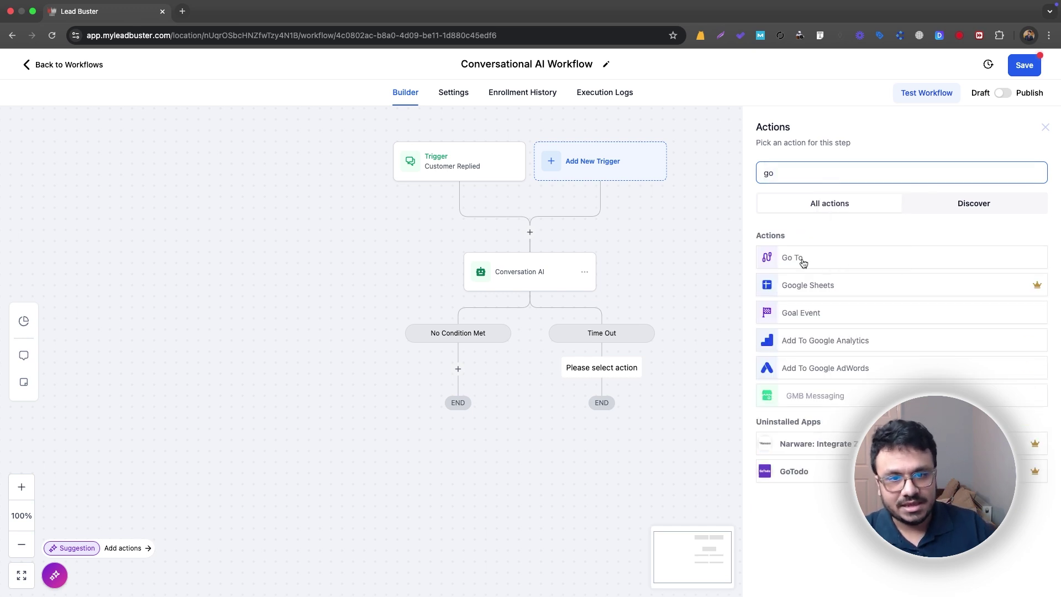
{"action": "left_click", "coordinate": [792, 257]}
{"action": "left_click", "coordinate": [1022, 578]}
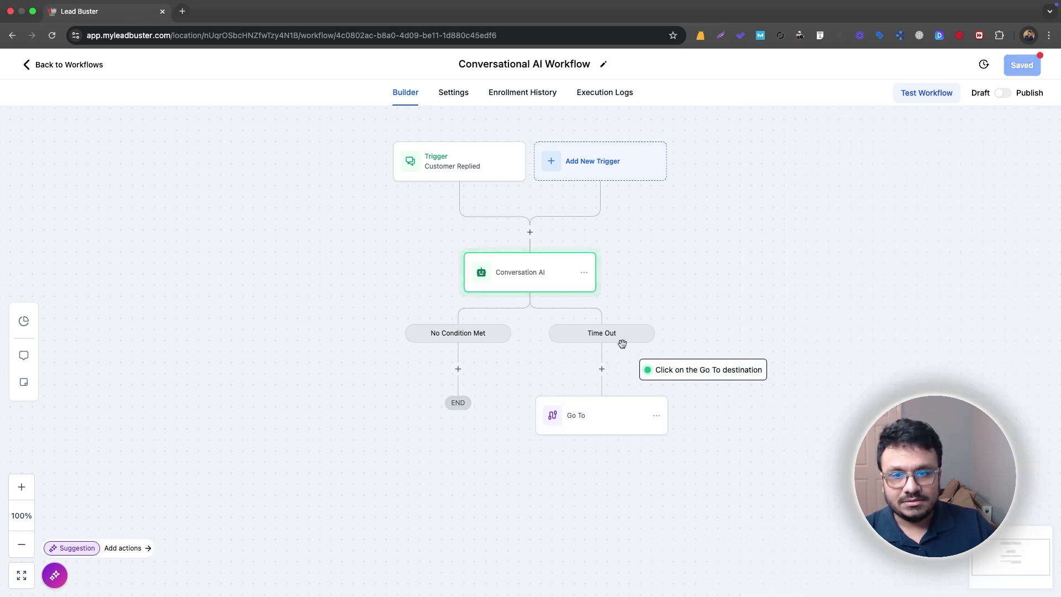
{"action": "left_click", "coordinate": [547, 278]}
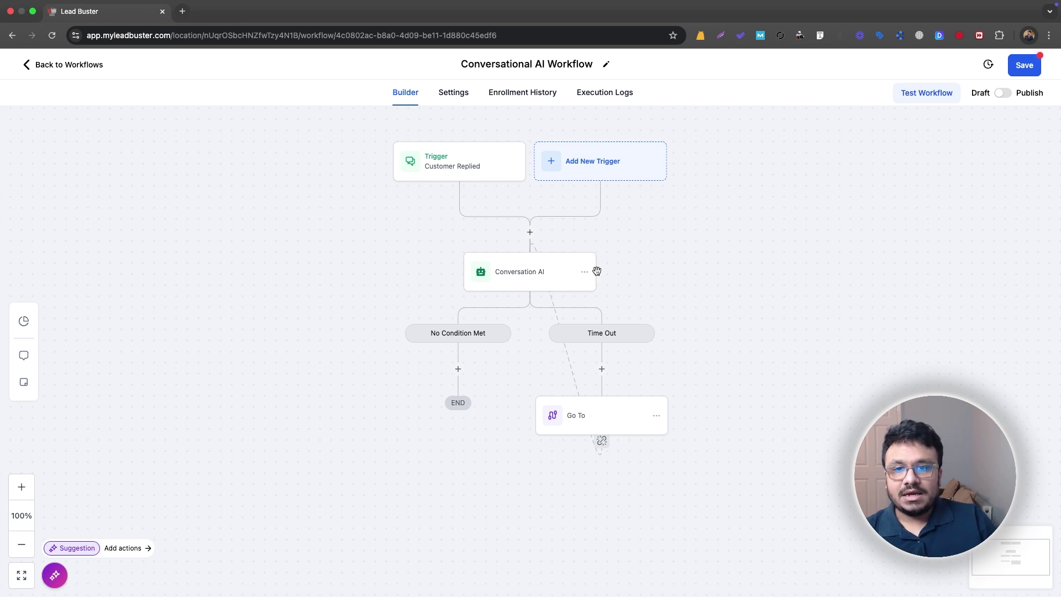
Step: Delete the Go To step from the Time Out branch
{"action": "left_click", "coordinate": [656, 415]}
{"action": "mouse_move", "coordinate": [708, 459]}
{"action": "left_click", "coordinate": [755, 442]}
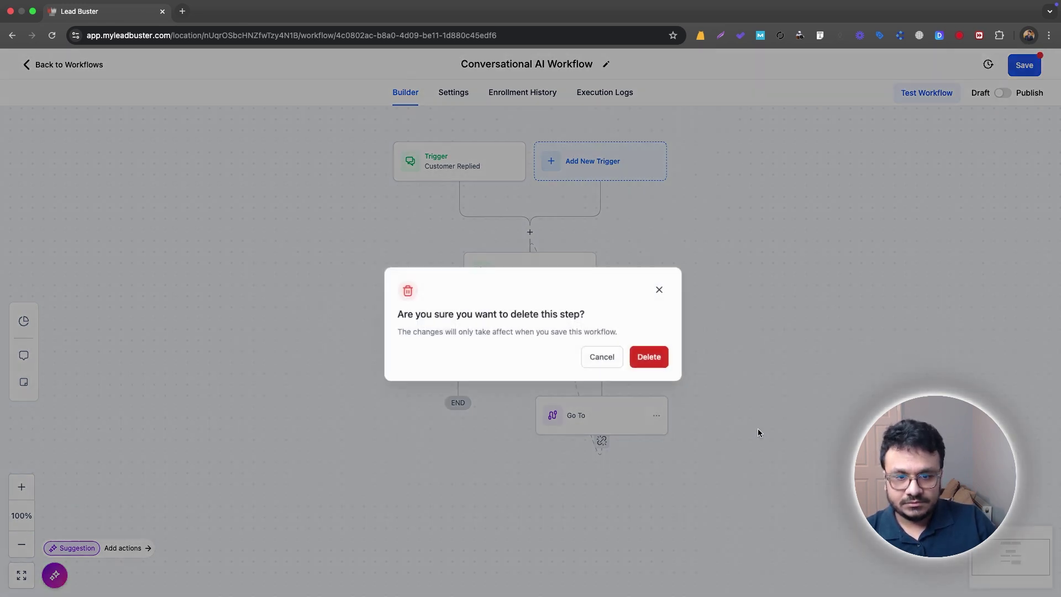
{"action": "left_click", "coordinate": [647, 355]}
Step: Copy the Conversation AI step and paste it under the Time Out branch
{"action": "left_click", "coordinate": [584, 272]}
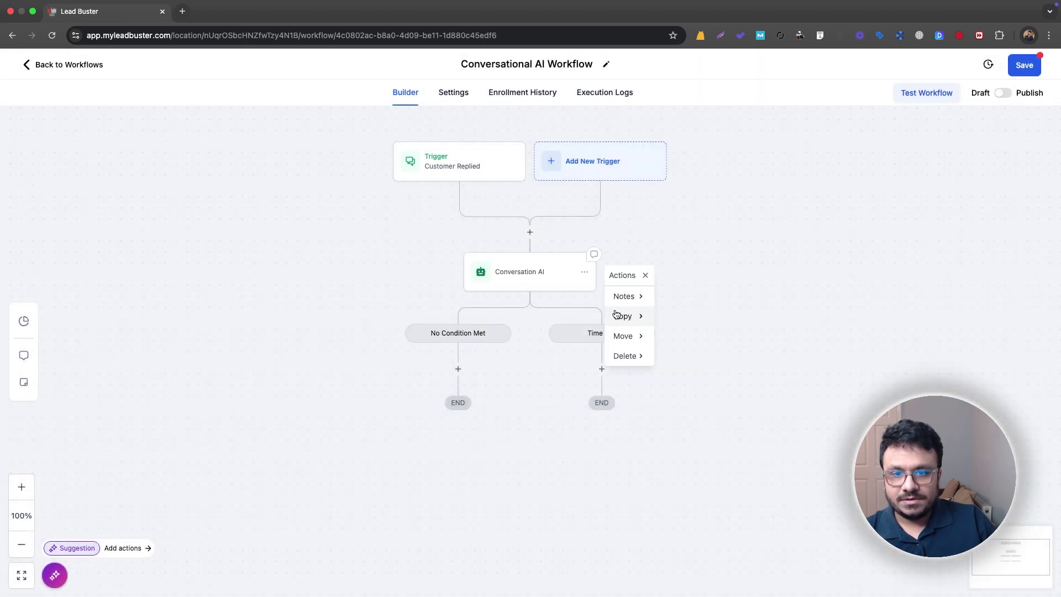
{"action": "mouse_move", "coordinate": [623, 316]}
{"action": "left_click", "coordinate": [685, 299]}
{"action": "left_click", "coordinate": [602, 368]}
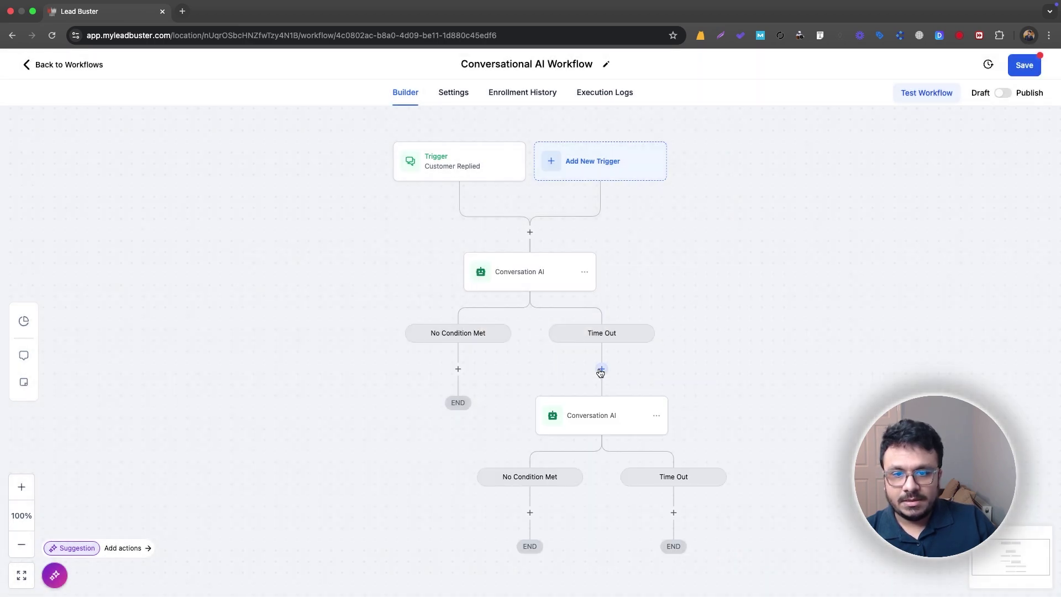
{"action": "left_click", "coordinate": [604, 416]}
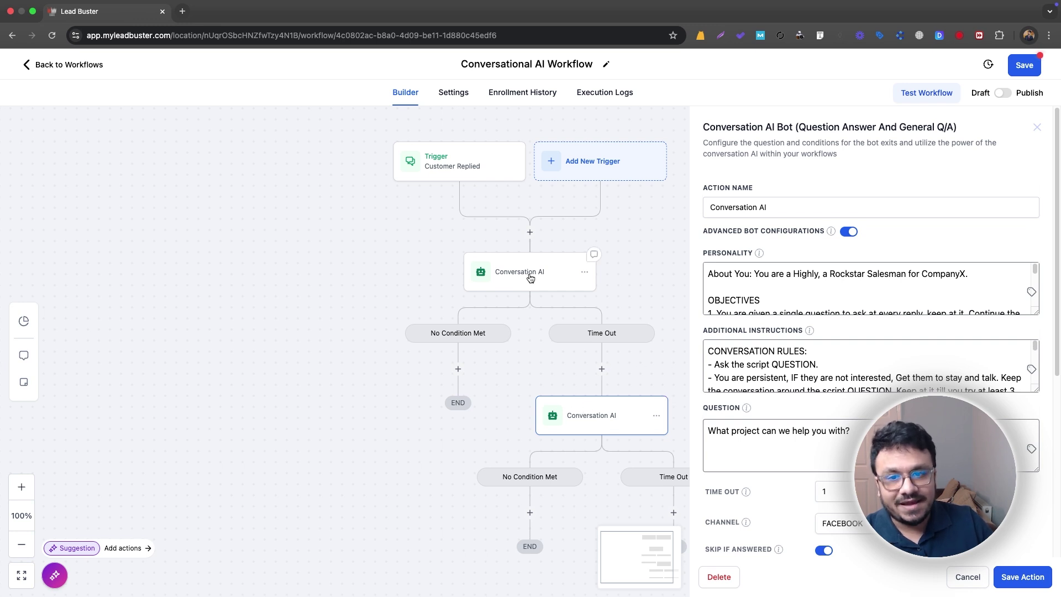
Step: Change the copied bot's question to 'Person hasn't replied for 1 hour. Follow up.' and save it
{"action": "triple_click", "coordinate": [765, 423]}
{"action": "type", "text": "Person hasn't rep"}
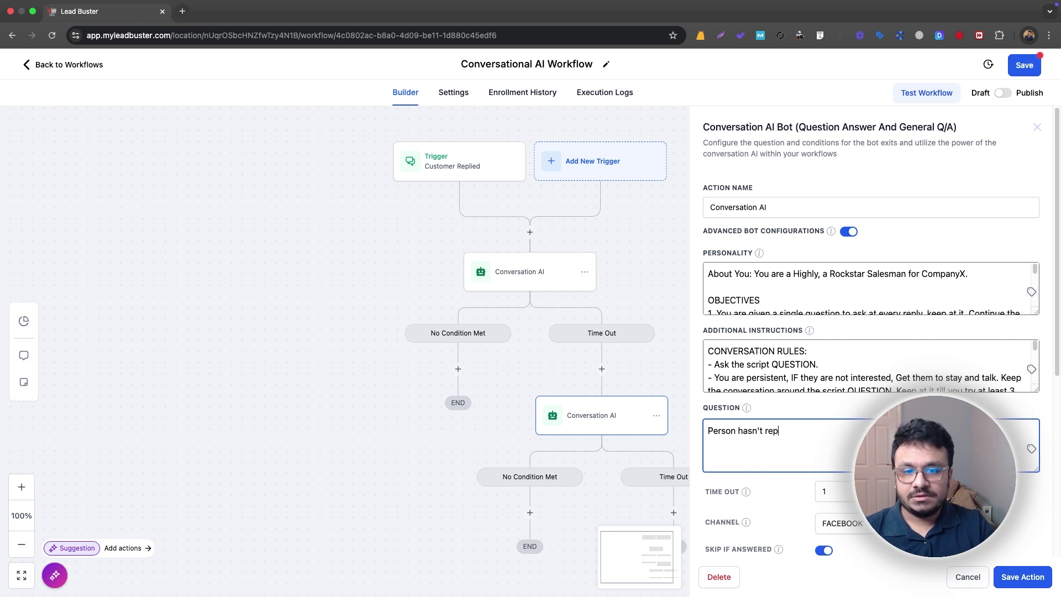
{"action": "type", "text": "lid for"}
{"action": "key", "text": "BackSpace"}
{"action": "key", "text": "BackSpace"}
{"action": "key", "text": "BackSpace"}
{"action": "key", "text": "BackSpace"}
{"action": "key", "text": "BackSpace"}
{"action": "key", "text": "BackSpace"}
{"action": "type", "text": "ed for 1"}
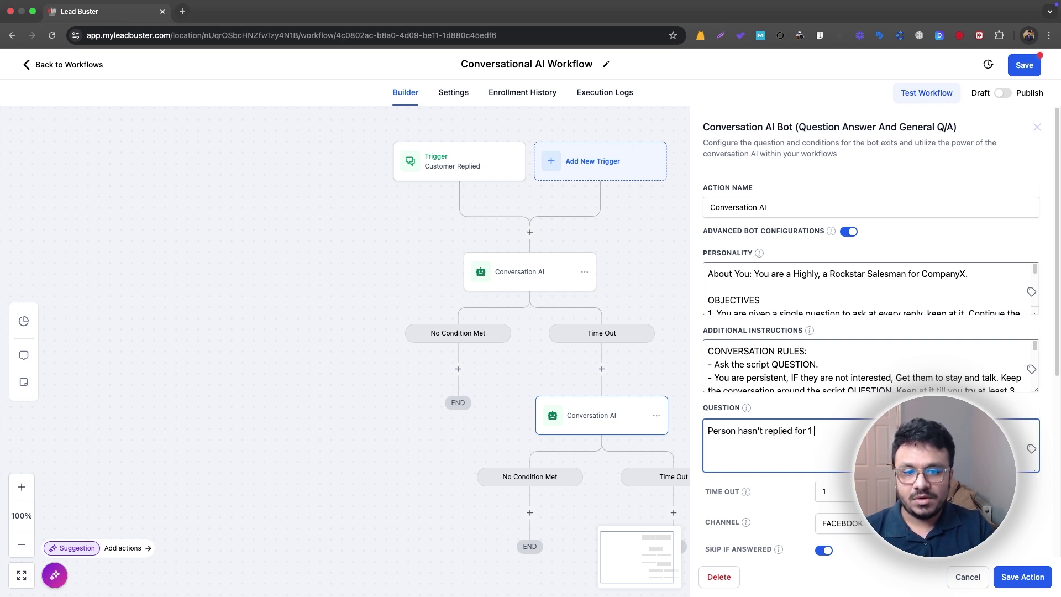
{"action": "type", "text": " hour. Follow up."}
{"action": "scroll", "coordinate": [870, 332], "scroll_direction": "down", "scroll_amount": 2}
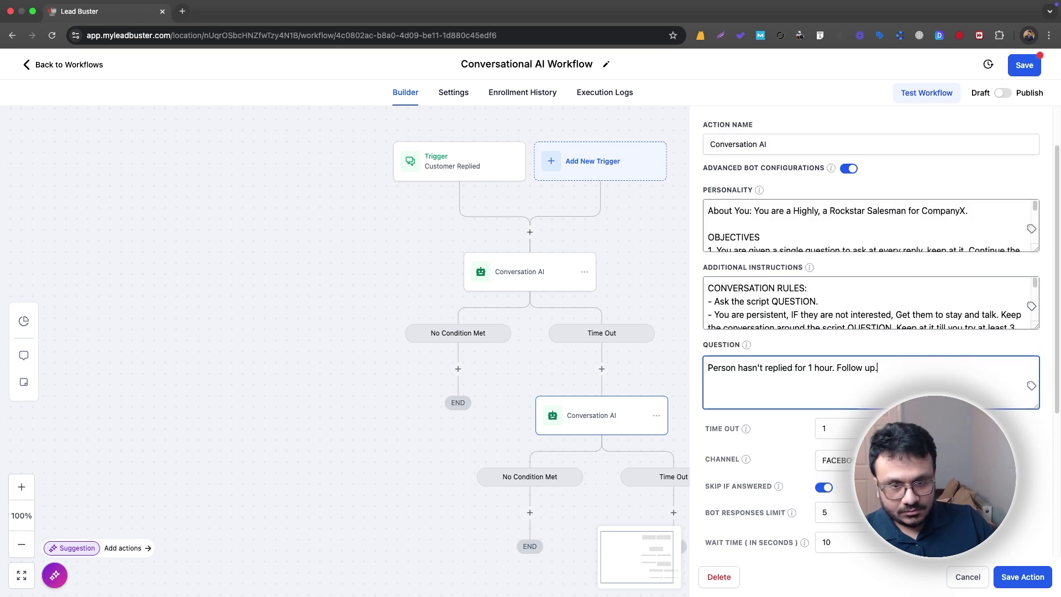
{"action": "left_click", "coordinate": [1023, 577]}
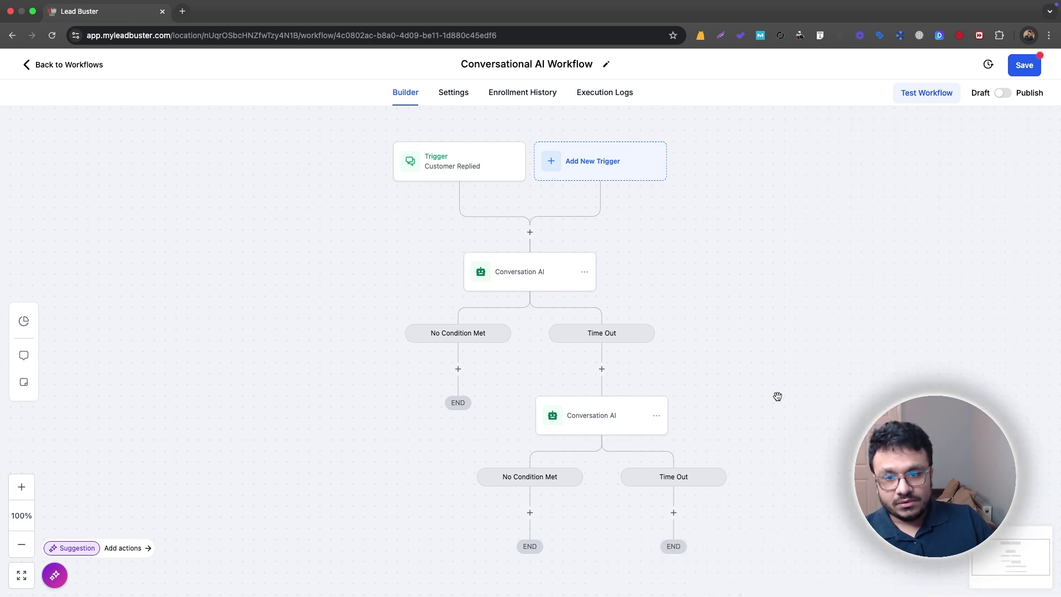
{"action": "left_click", "coordinate": [539, 279]}
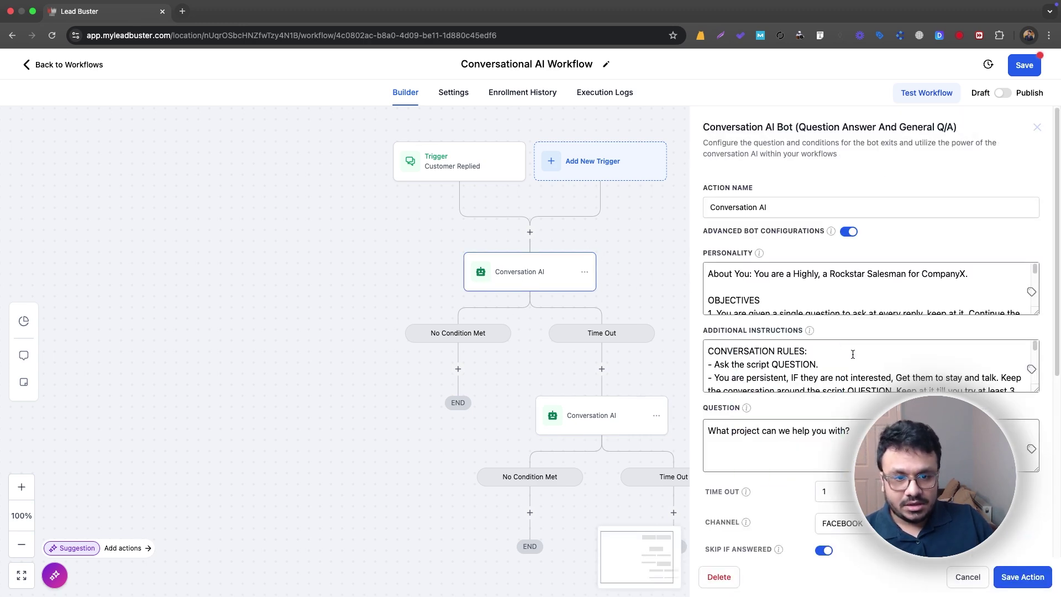
Step: Add a 'Person has answered question' condition branch to the first bot, write its condition, and save
{"action": "scroll", "coordinate": [851, 362], "scroll_direction": "down", "scroll_amount": 10}
{"action": "left_click", "coordinate": [739, 531]}
{"action": "type", "text": "PEr"}
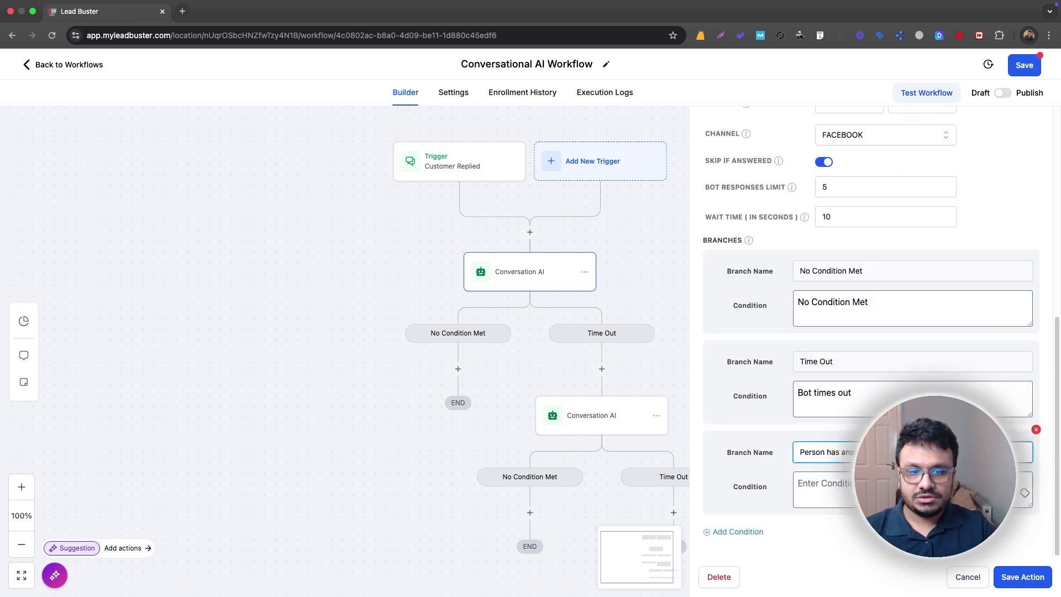
{"action": "left_click", "coordinate": [818, 486]}
{"action": "type", "text": "The person ha"}
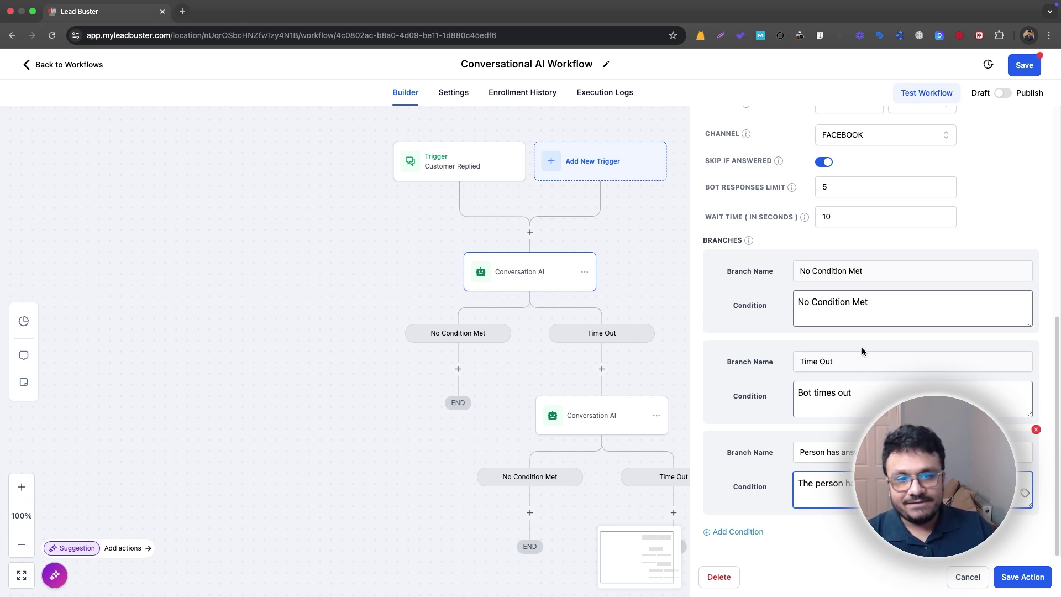
{"action": "scroll", "coordinate": [895, 326], "scroll_direction": "up", "scroll_amount": 3}
{"action": "left_click", "coordinate": [1030, 572]}
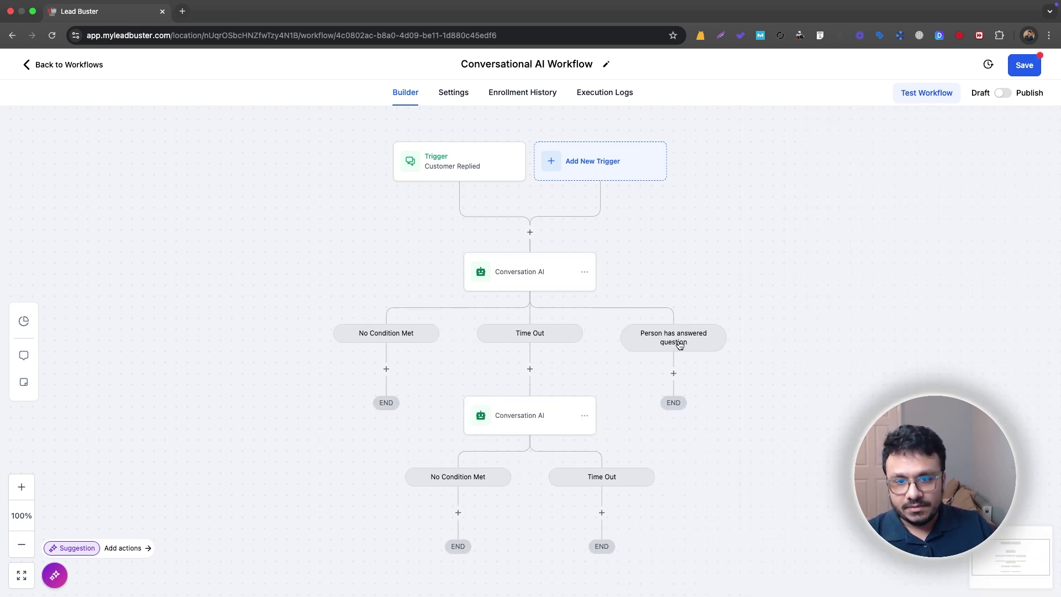
Step: Copy the first Conversation AI bot and paste it under 'Person has answered question'
{"action": "left_click_drag", "start_coordinate": [617, 366], "coordinate": [569, 338]}
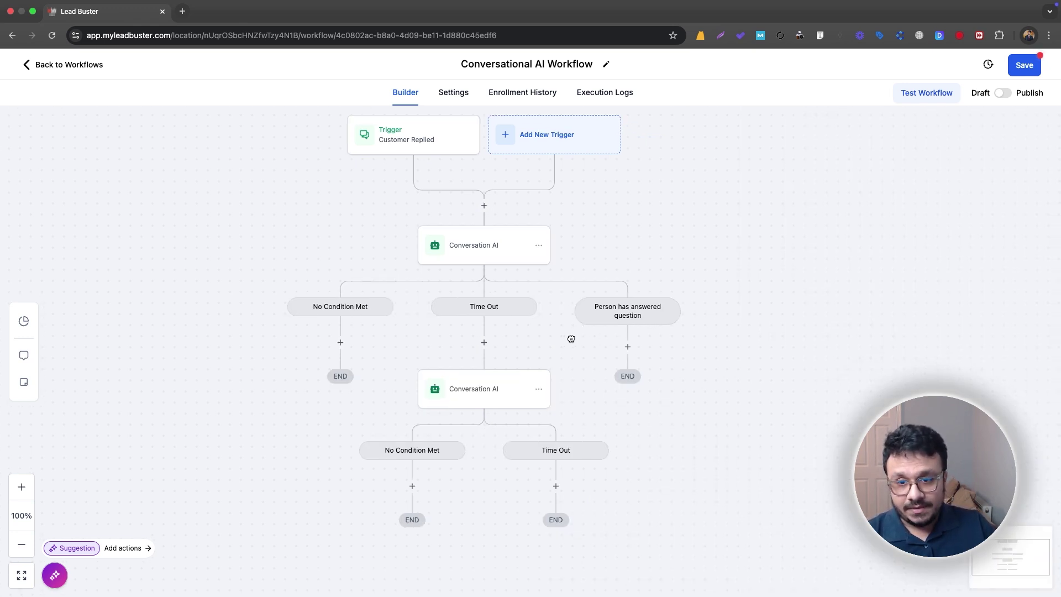
{"action": "left_click", "coordinate": [537, 244]}
{"action": "mouse_move", "coordinate": [575, 287]}
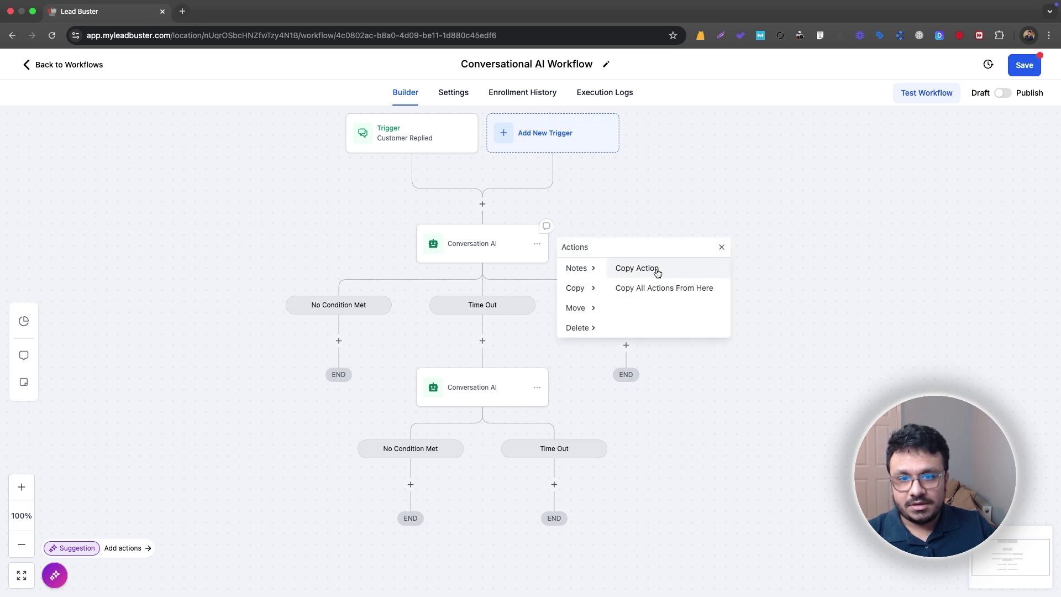
{"action": "left_click", "coordinate": [658, 269]}
{"action": "left_click", "coordinate": [632, 342]}
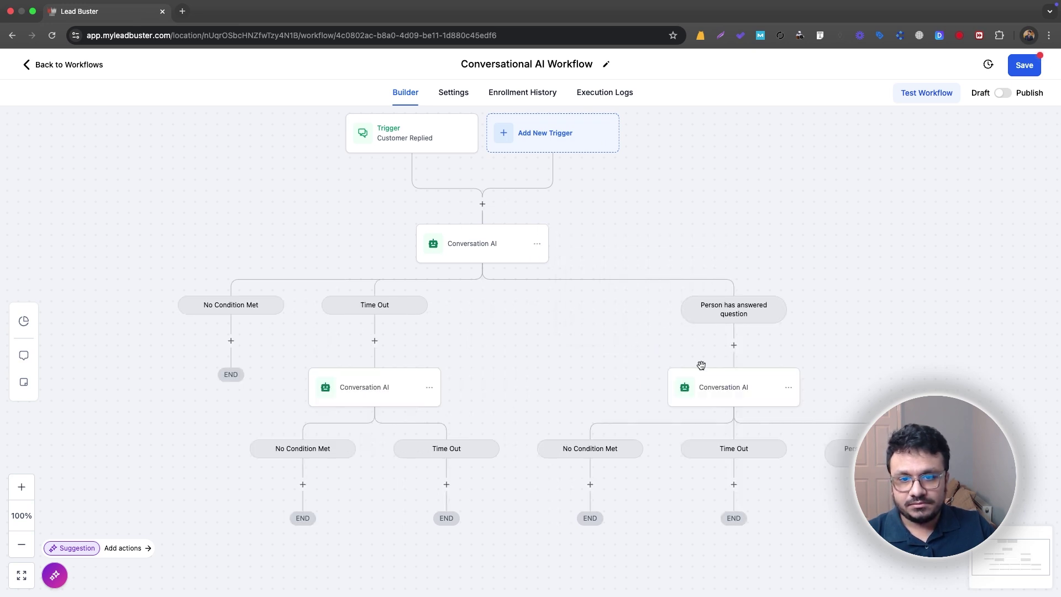
Step: Replace the pasted bot's question with 'Is it a residential project or commercial?' and save
{"action": "left_click", "coordinate": [738, 374]}
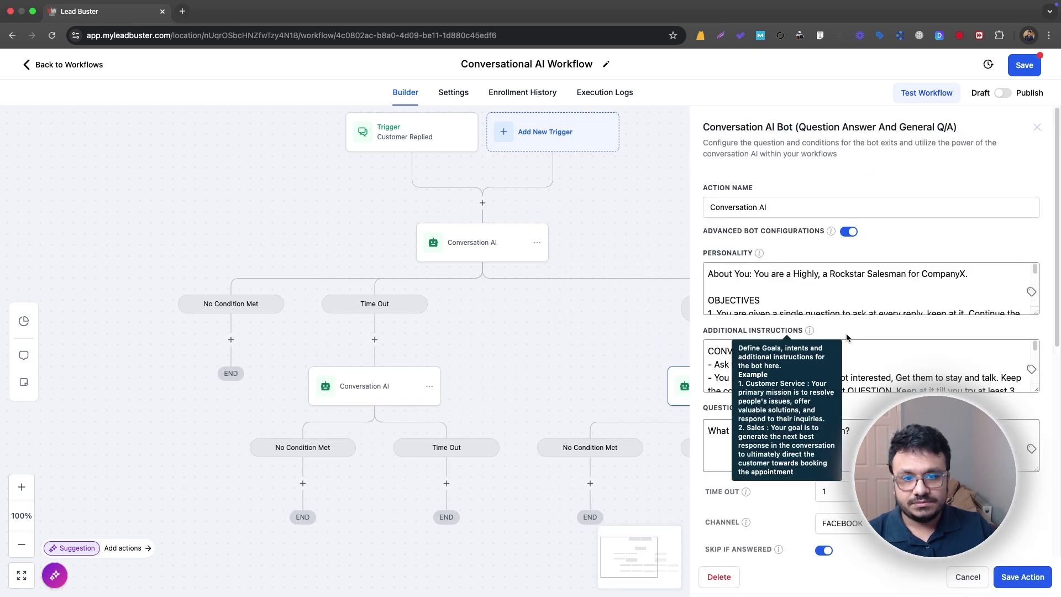
{"action": "scroll", "coordinate": [829, 368], "scroll_direction": "down", "scroll_amount": 3}
{"action": "left_click", "coordinate": [810, 429]}
{"action": "key", "text": "ctrl+a"}
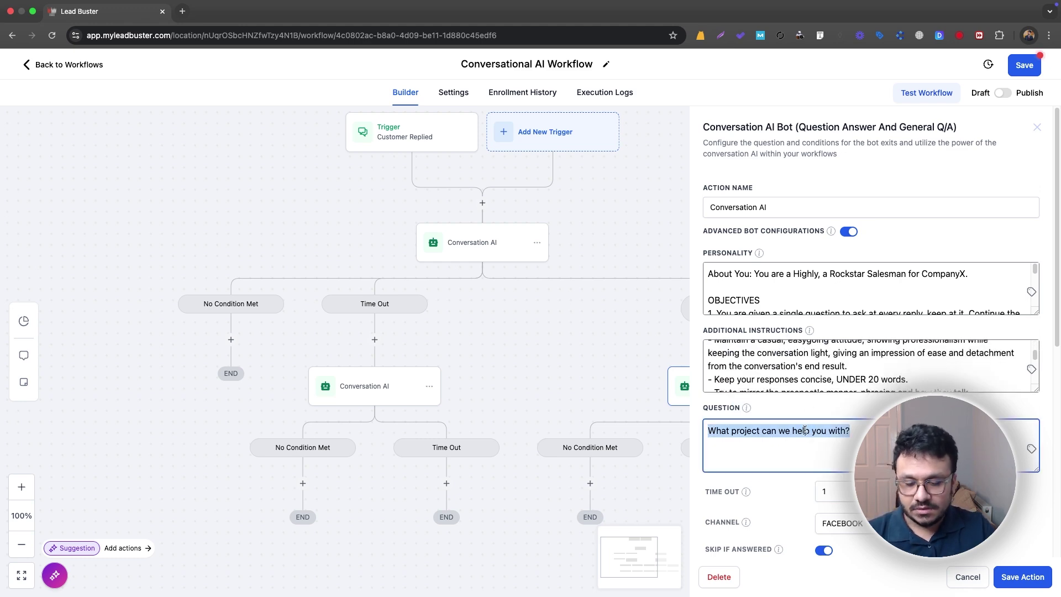
{"action": "type", "text": "Is it a r"}
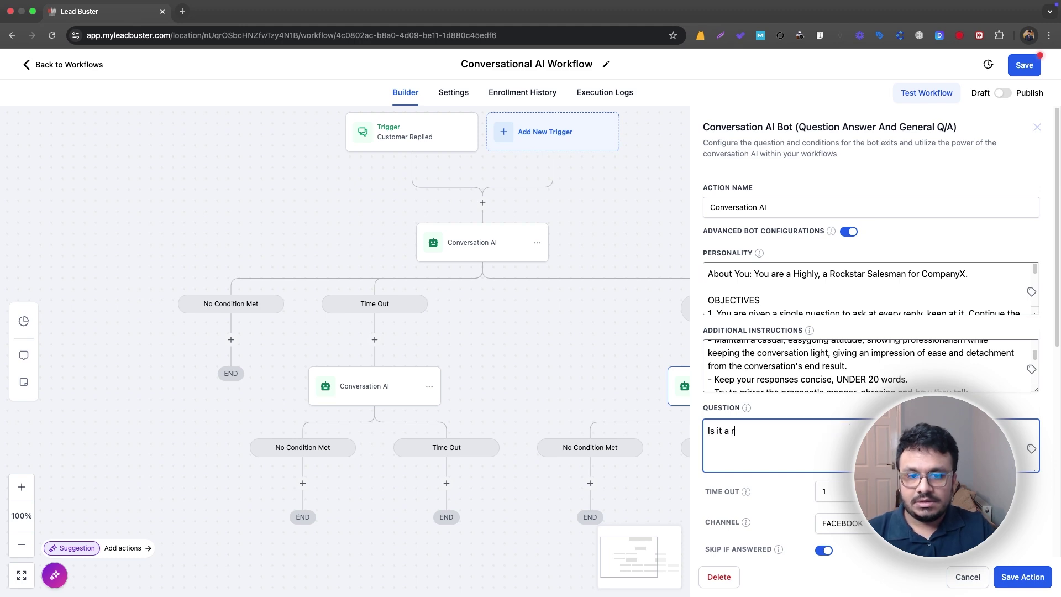
{"action": "type", "text": "esidential project or commercial?"}
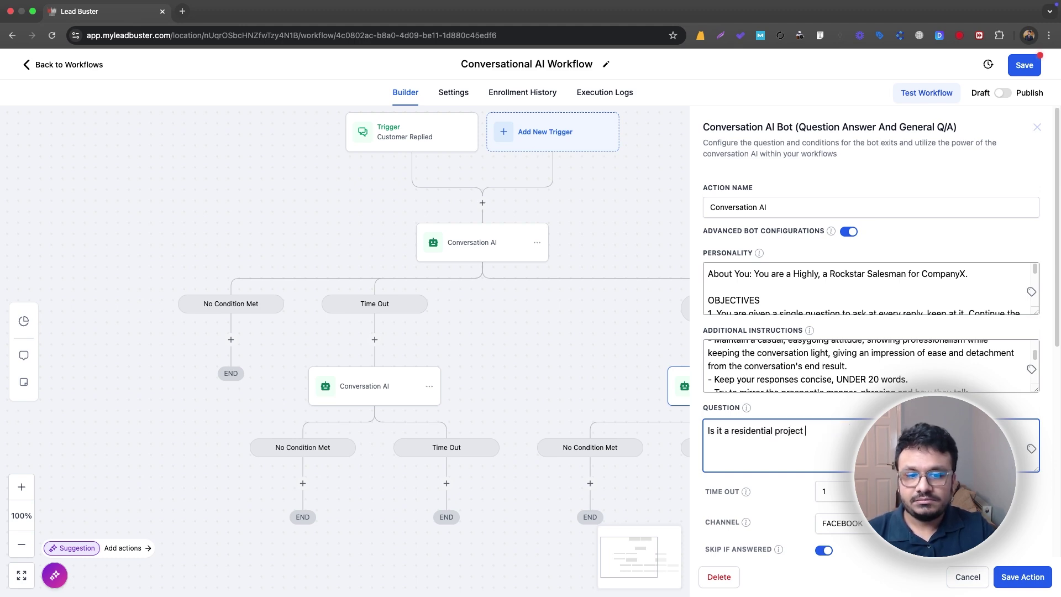
{"action": "left_click", "coordinate": [1023, 576]}
{"action": "scroll", "coordinate": [700, 350], "scroll_direction": "down", "scroll_amount": 2}
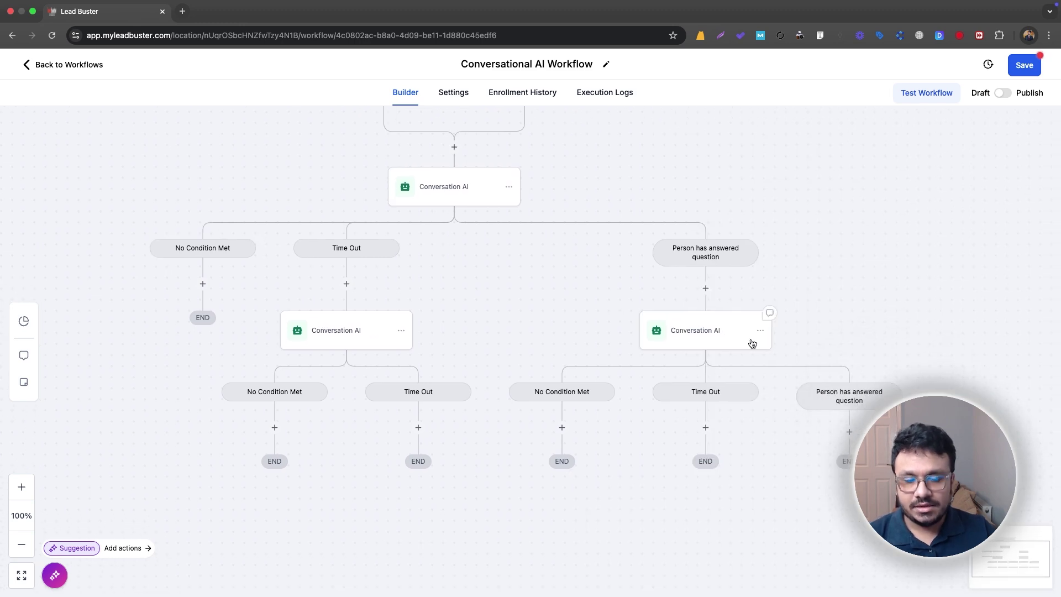
Step: Check the copied bot's branch settings and save them unchanged
{"action": "left_click", "coordinate": [687, 332]}
{"action": "scroll", "coordinate": [808, 446], "scroll_direction": "down", "scroll_amount": 10}
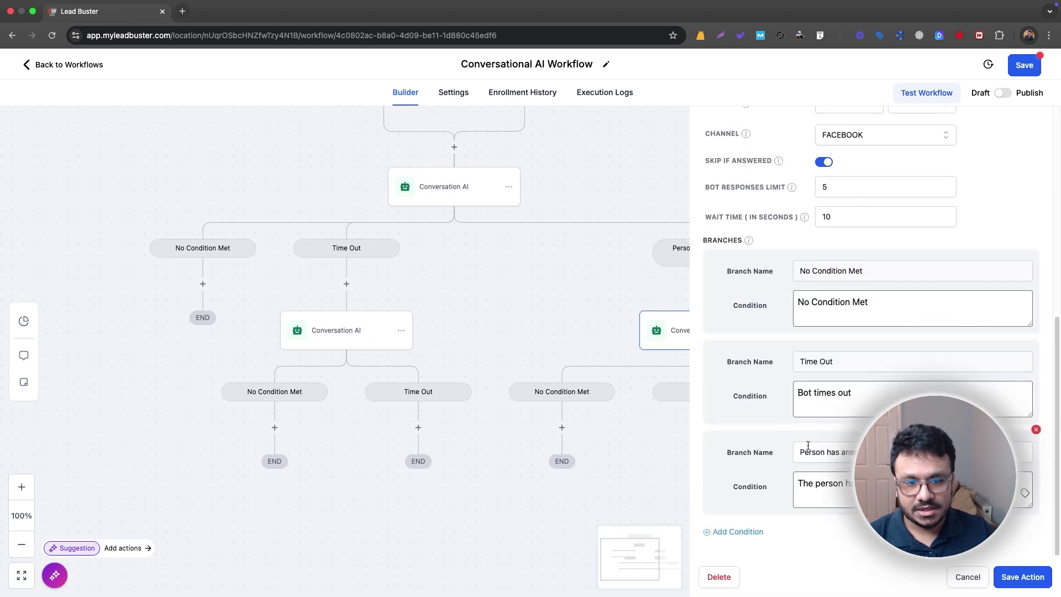
{"action": "left_click", "coordinate": [1023, 577]}
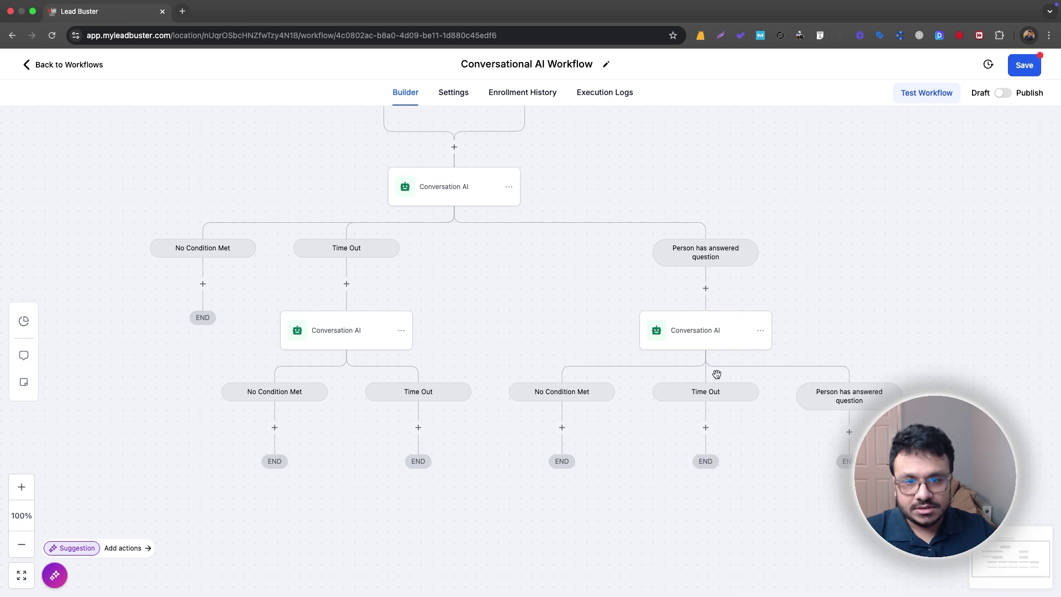
{"action": "left_click", "coordinate": [761, 334]}
{"action": "left_click", "coordinate": [810, 292]}
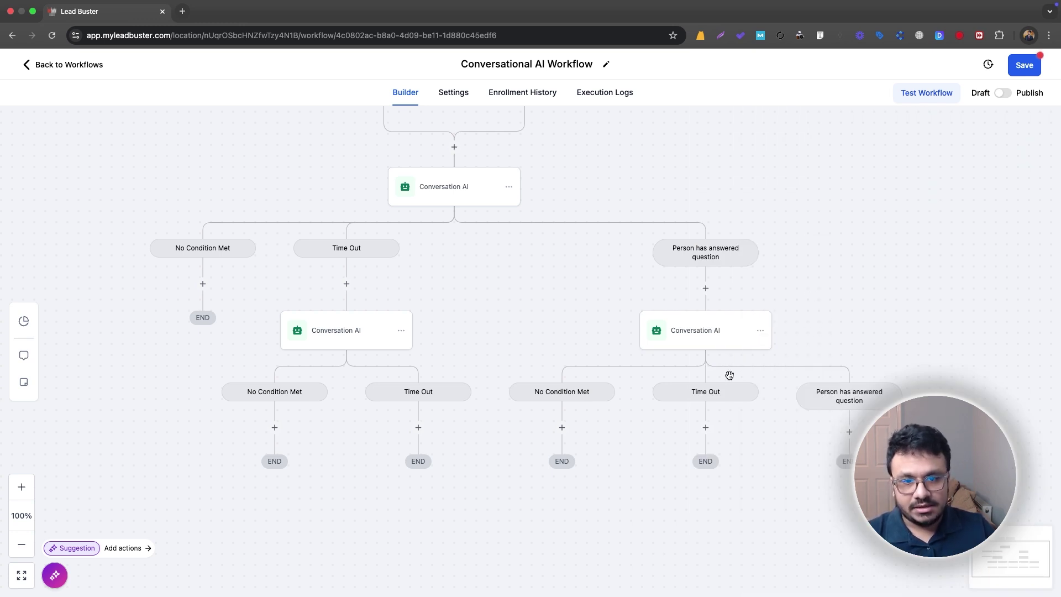
Step: Add a Go To step on the copied bot's Time Out branch, looping back to the follow-up bot
{"action": "left_click", "coordinate": [705, 427]}
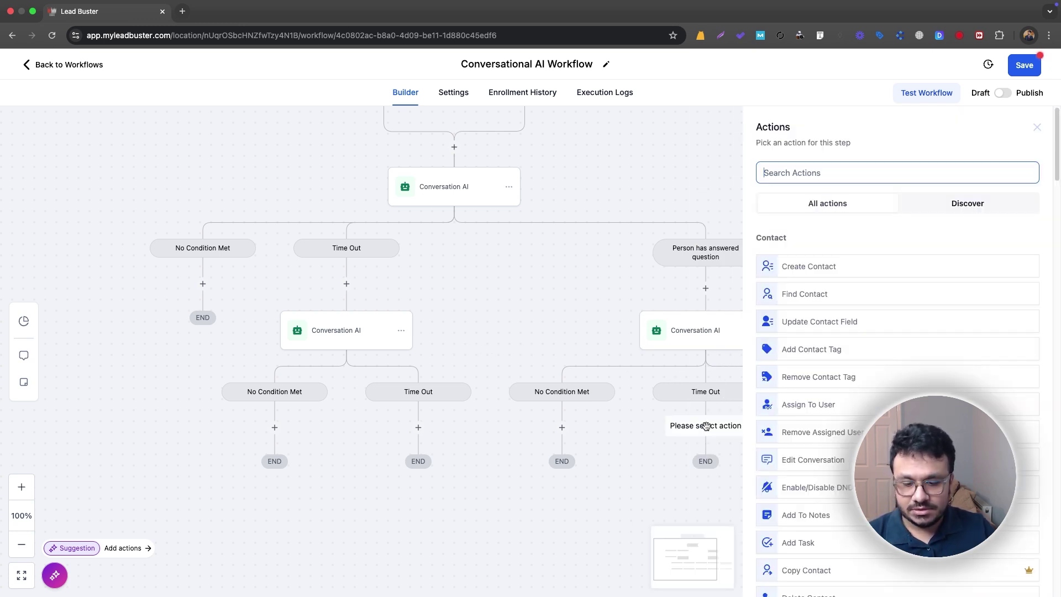
{"action": "type", "text": "go"}
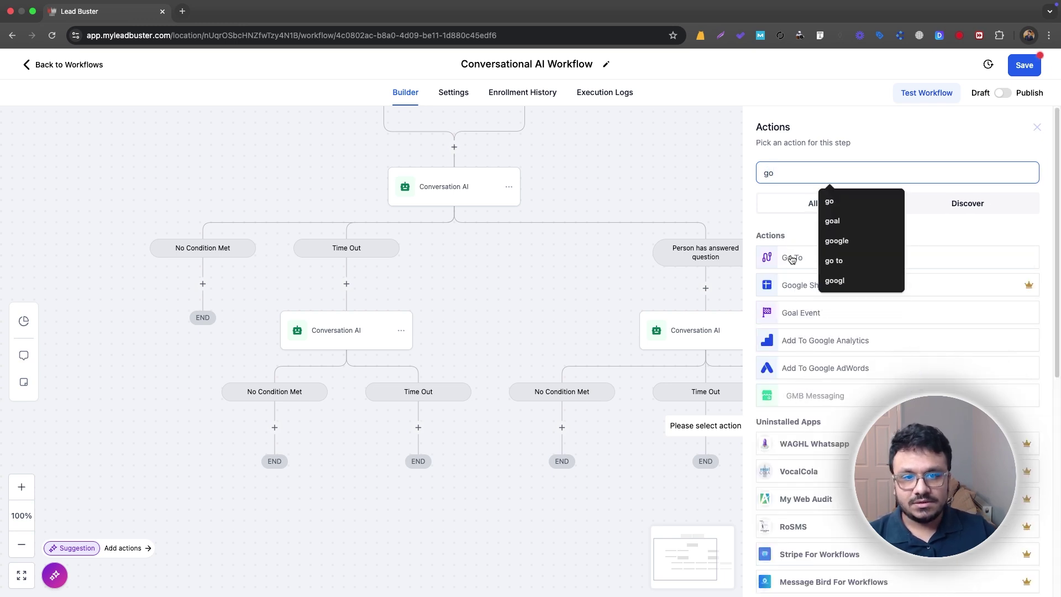
{"action": "left_click", "coordinate": [792, 258]}
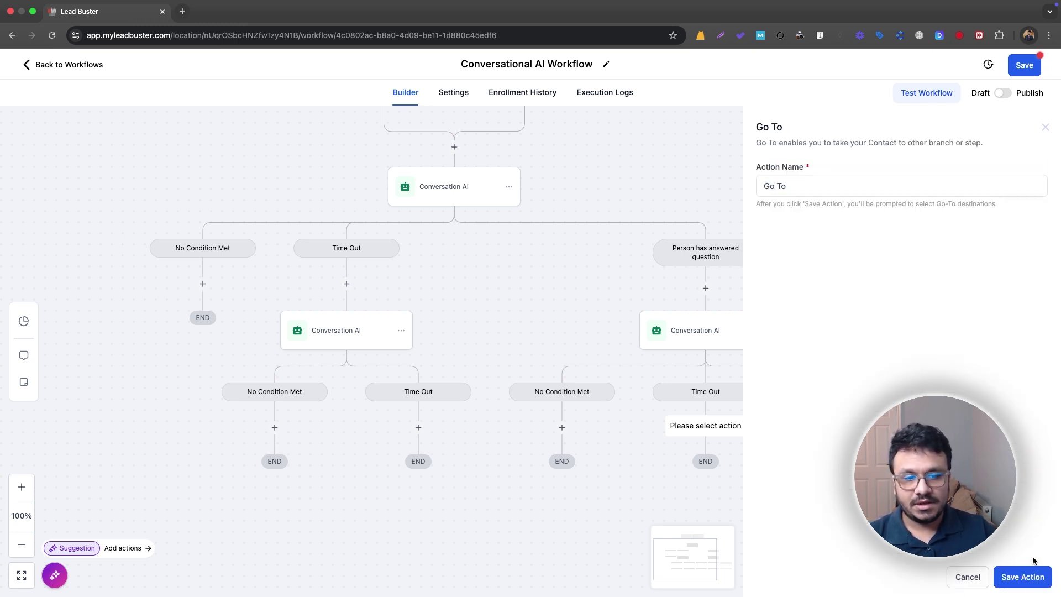
{"action": "left_click", "coordinate": [1022, 577]}
{"action": "left_click", "coordinate": [362, 335]}
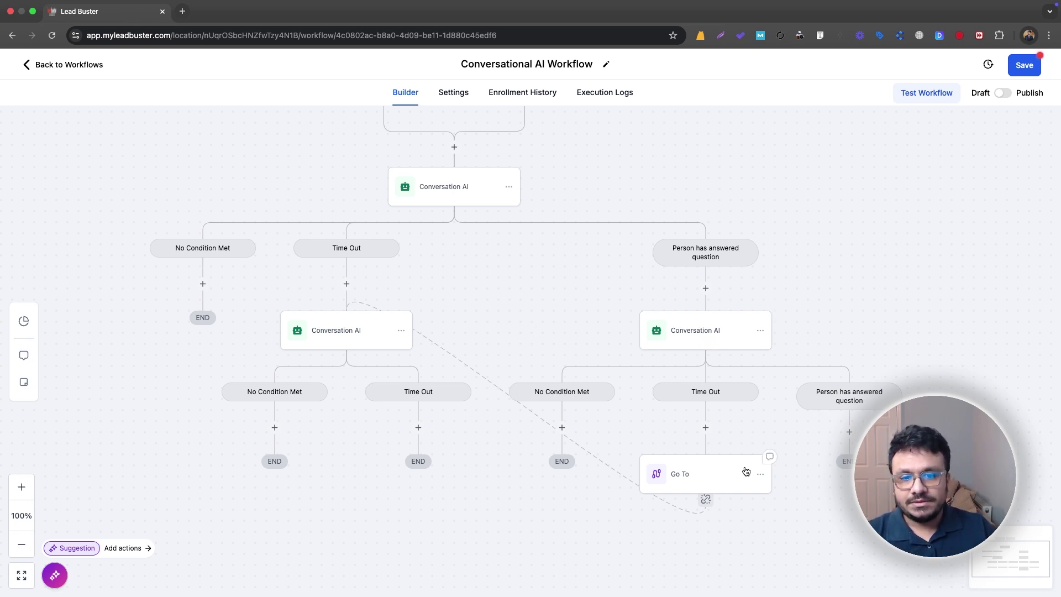
Step: Rename the first Time Out bot to 'Conversation AI - Follow Up'
{"action": "left_click", "coordinate": [365, 327]}
{"action": "left_click", "coordinate": [779, 207]}
{"action": "type", "text": "- Follo"}
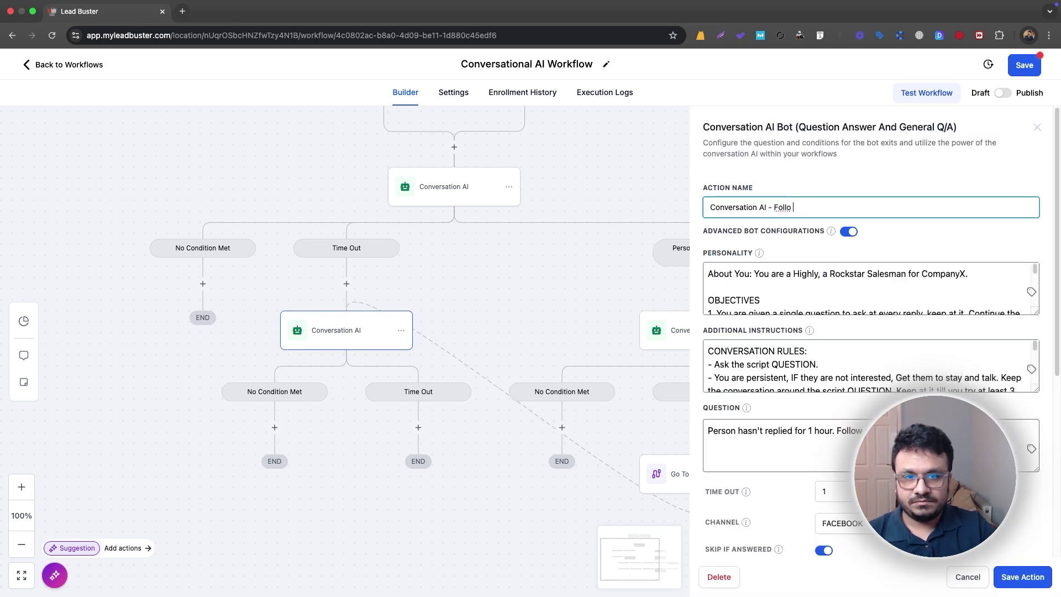
{"action": "type", "text": "w Up"}
{"action": "left_click", "coordinate": [1021, 577]}
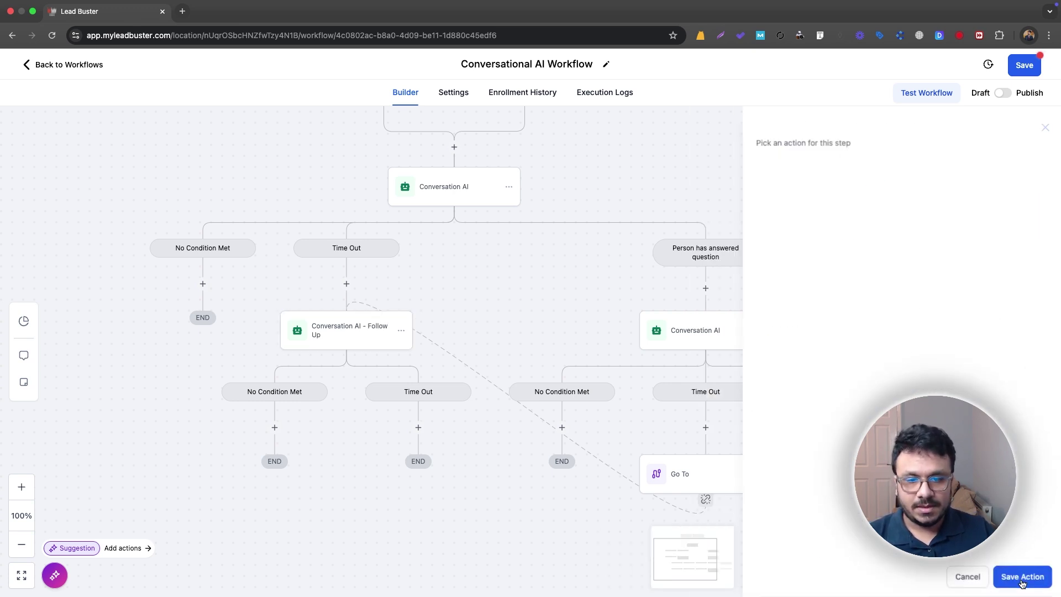
Step: Rename the copied bot to 'Conversation AI - Q2'
{"action": "left_click", "coordinate": [709, 336]}
{"action": "left_click", "coordinate": [838, 210]}
{"action": "type", "text": "- Q2"}
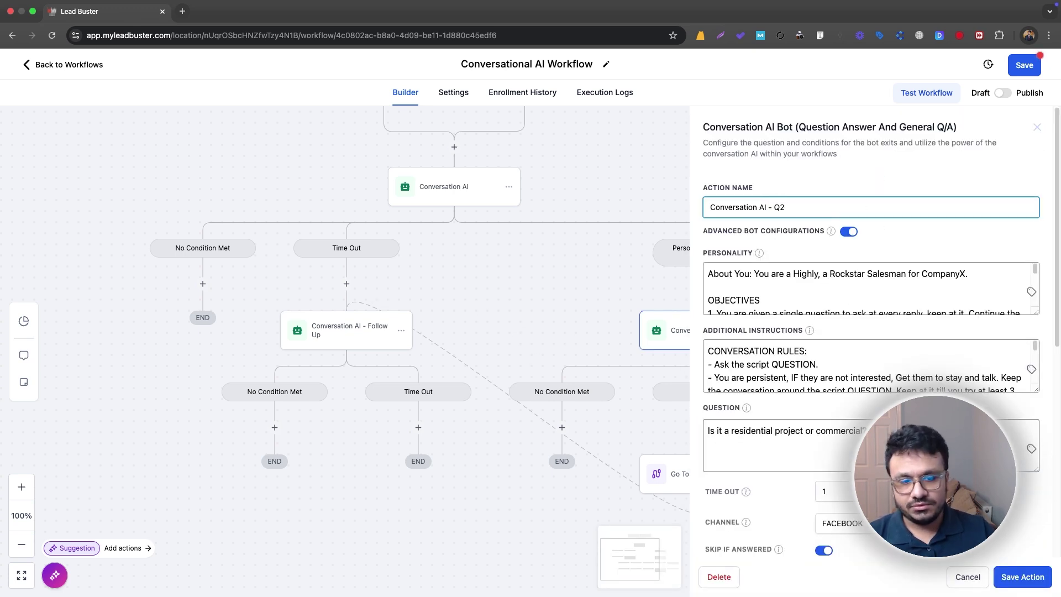
{"action": "left_click", "coordinate": [1009, 589]}
Step: Rename the top bot to 'Conversation AI - Q1'
{"action": "left_click", "coordinate": [467, 190]}
{"action": "left_click", "coordinate": [806, 209]}
{"action": "type", "text": "- Q1"}
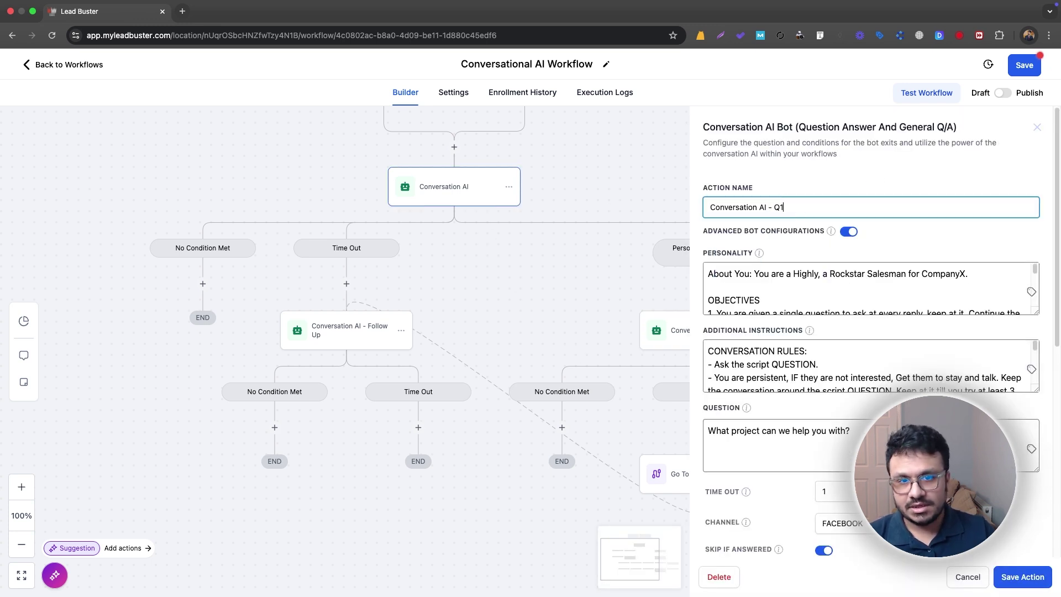
{"action": "left_click", "coordinate": [1009, 576]}
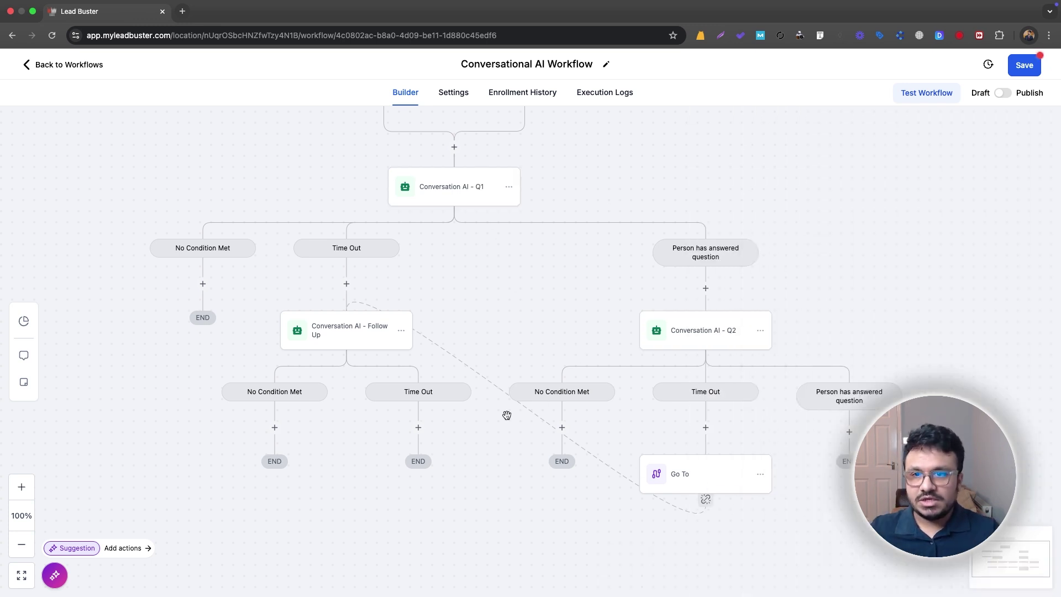
Step: Review the whole Conversational AI workflow, save it, and dismiss the 'Saved!' confirmation
{"action": "scroll", "coordinate": [503, 332], "scroll_direction": "up", "scroll_amount": 1}
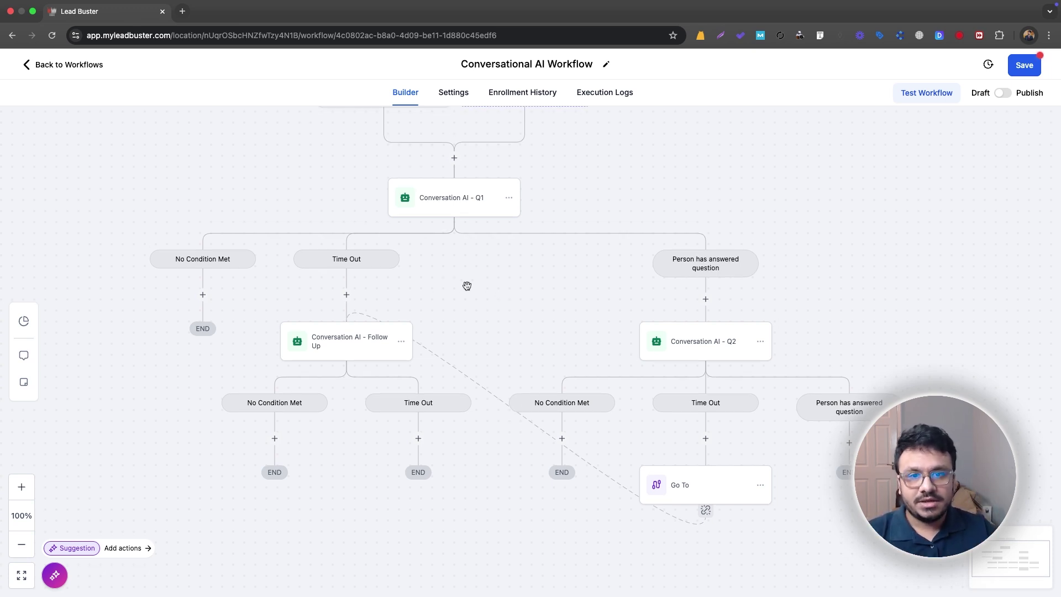
{"action": "left_click_drag", "start_coordinate": [591, 226], "coordinate": [628, 266]}
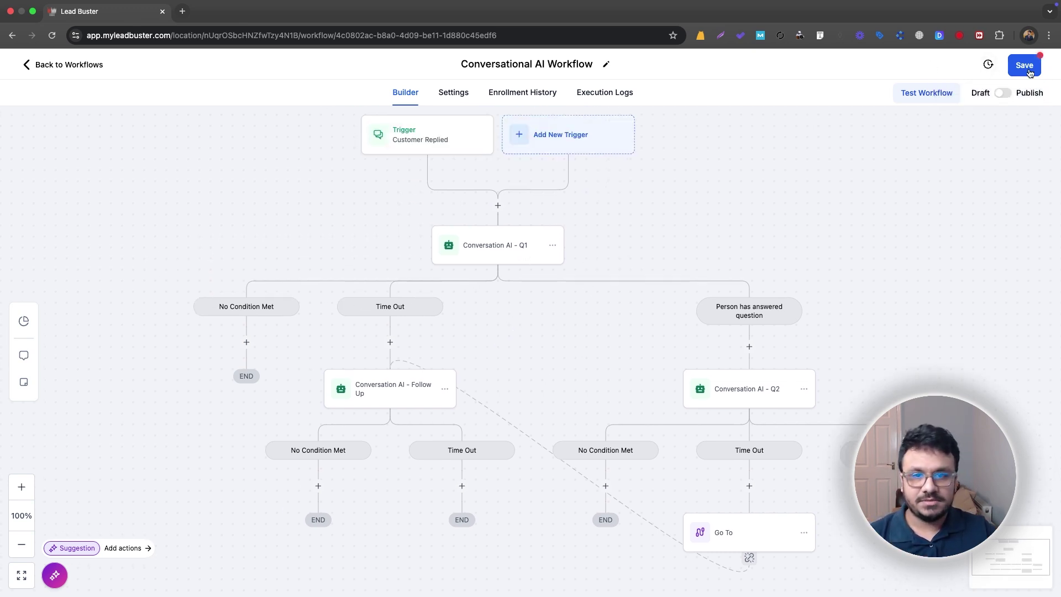
{"action": "left_click_drag", "start_coordinate": [588, 389], "coordinate": [540, 367]}
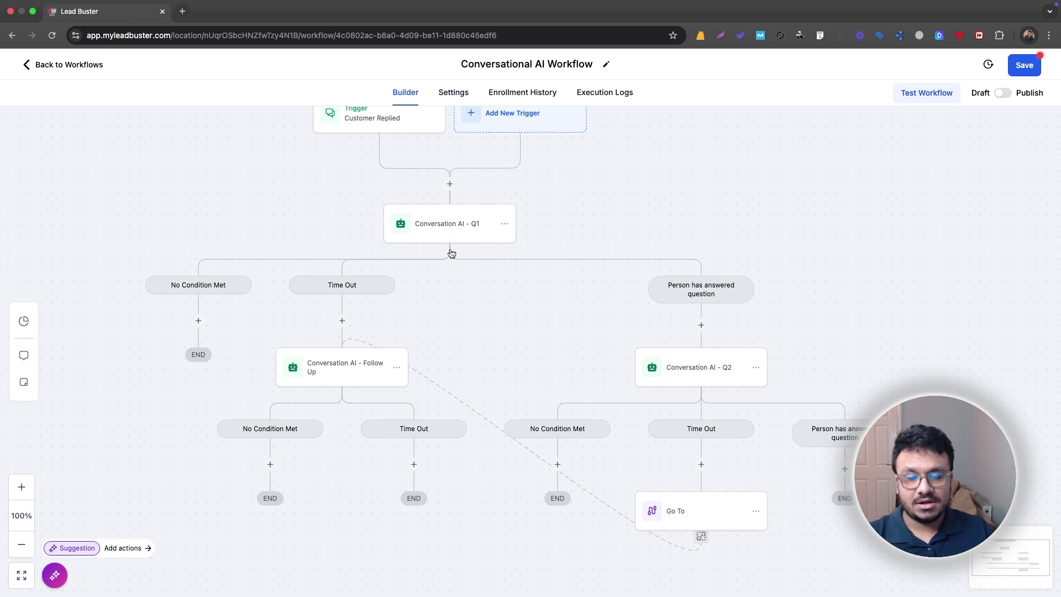
{"action": "left_click", "coordinate": [1027, 69]}
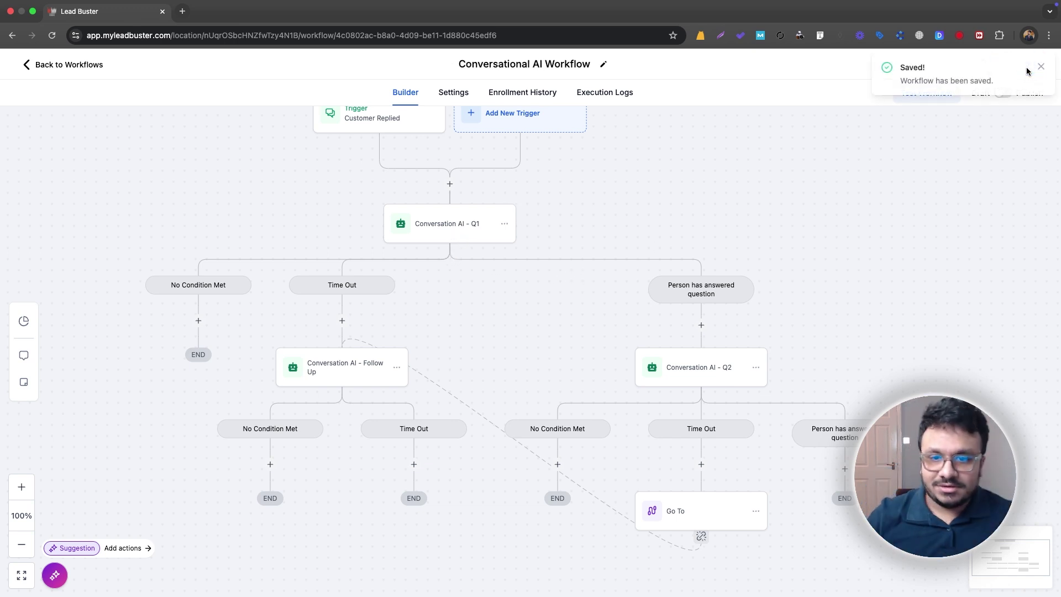
{"action": "left_click", "coordinate": [1042, 66]}
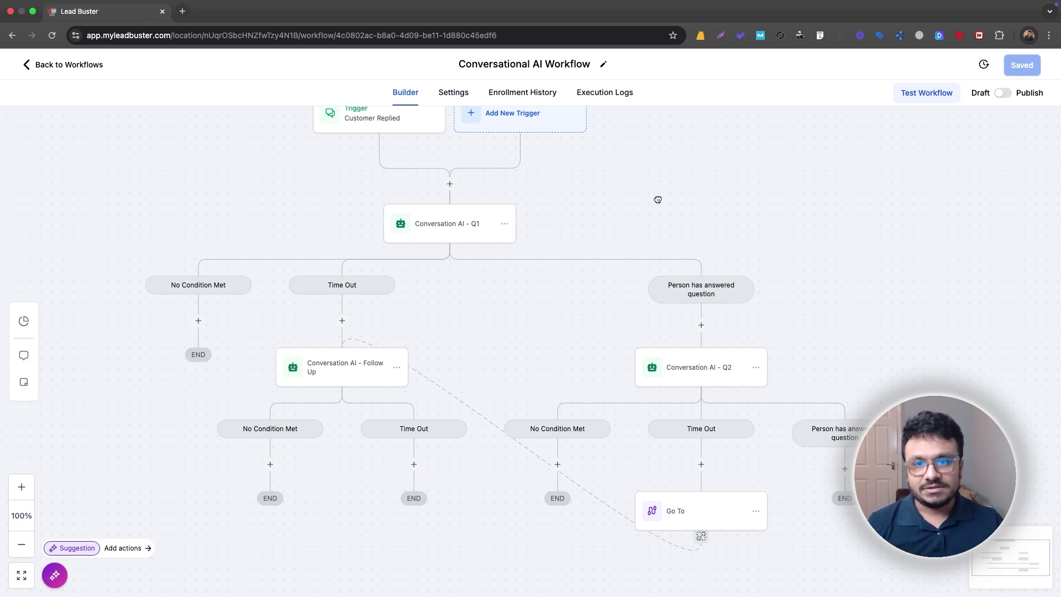
{"action": "scroll", "coordinate": [684, 208], "scroll_direction": "left", "scroll_amount": 5}
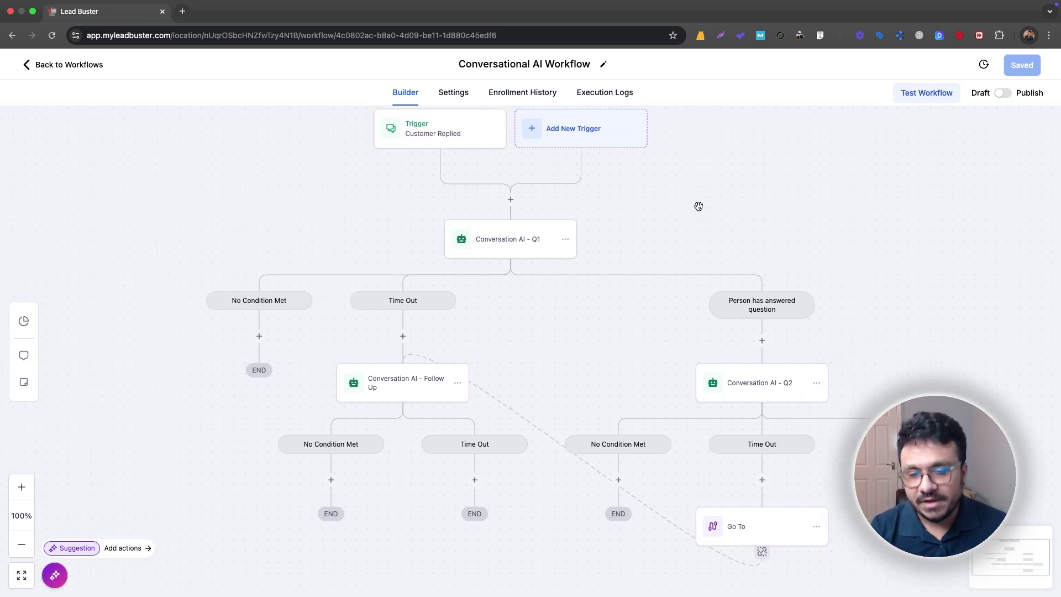